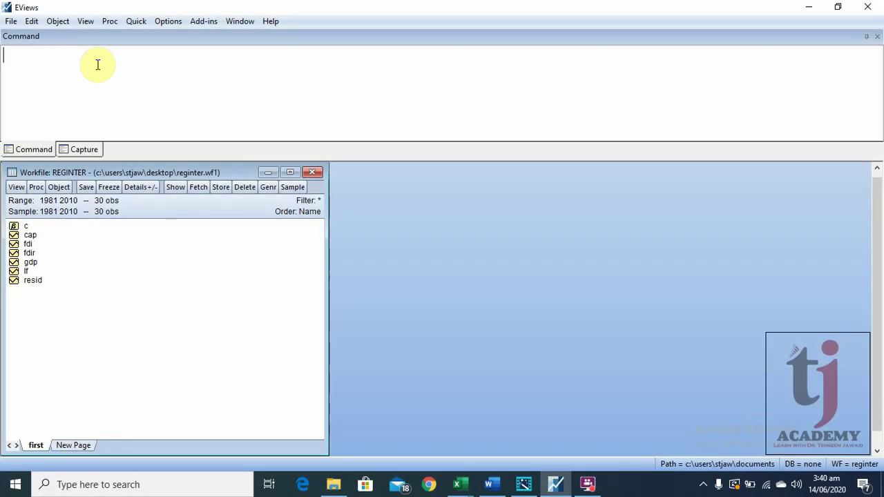
Write the note "how regression is run in EViews and how it is interpret" in the command area
{"action": "type", "text": "how regress"}
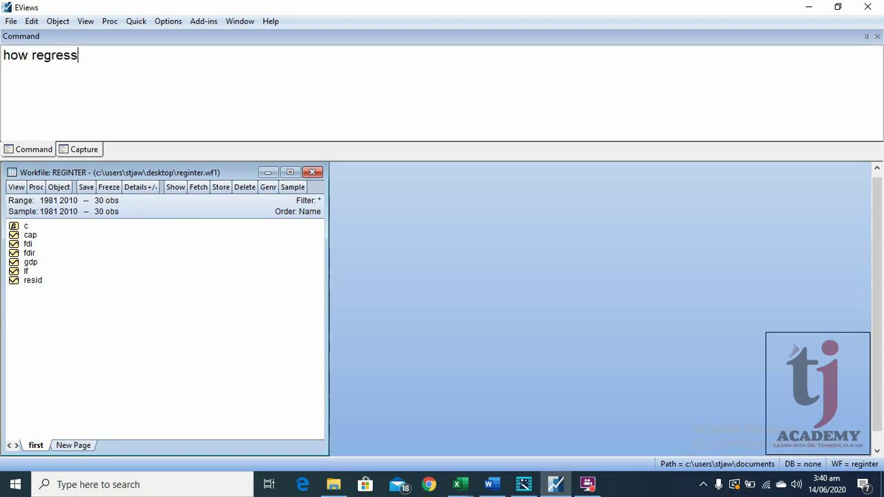
{"action": "type", "text": "ion is run in EViews"}
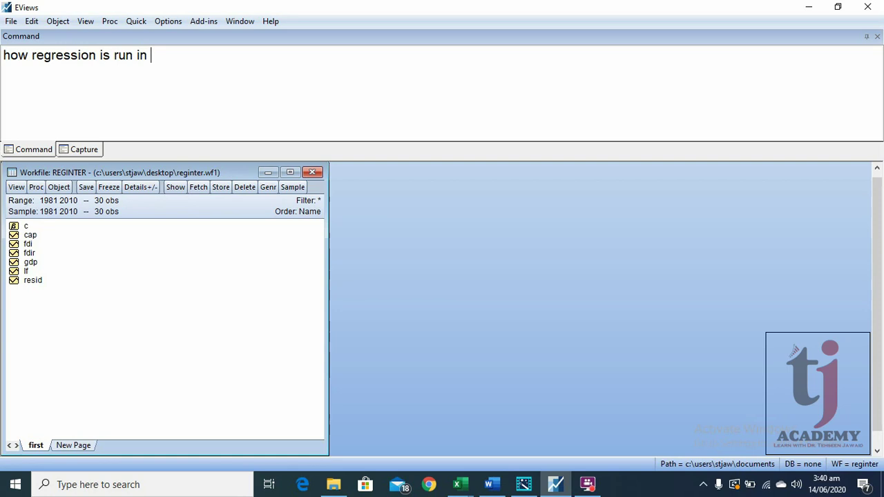
{"action": "type", "text": " and how "}
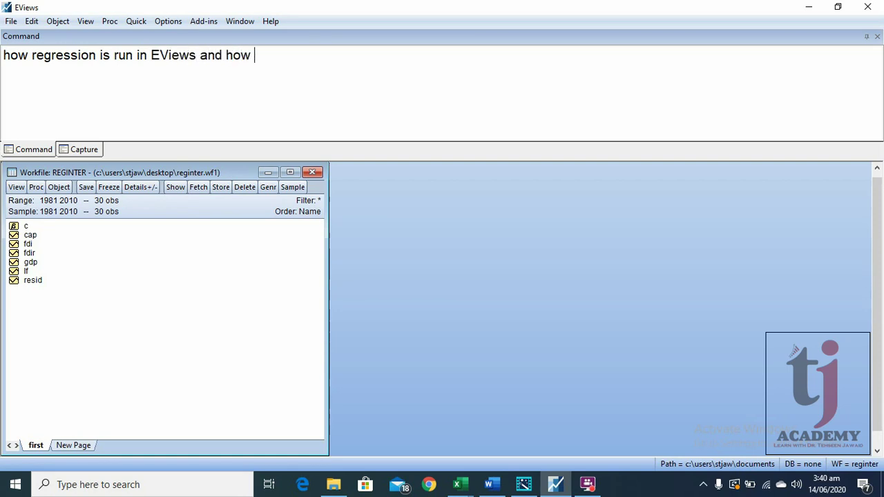
{"action": "type", "text": "it is interpret"}
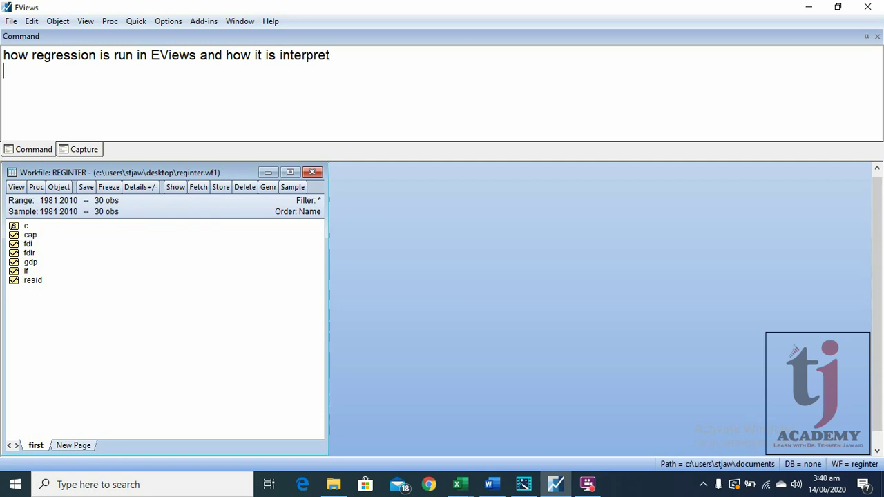
Add a second note line reading "in our model, gdp is dep variable and lf, cap and fdi are ind variable."
{"action": "key", "text": "Return"}
{"action": "type", "text": "in our model,"}
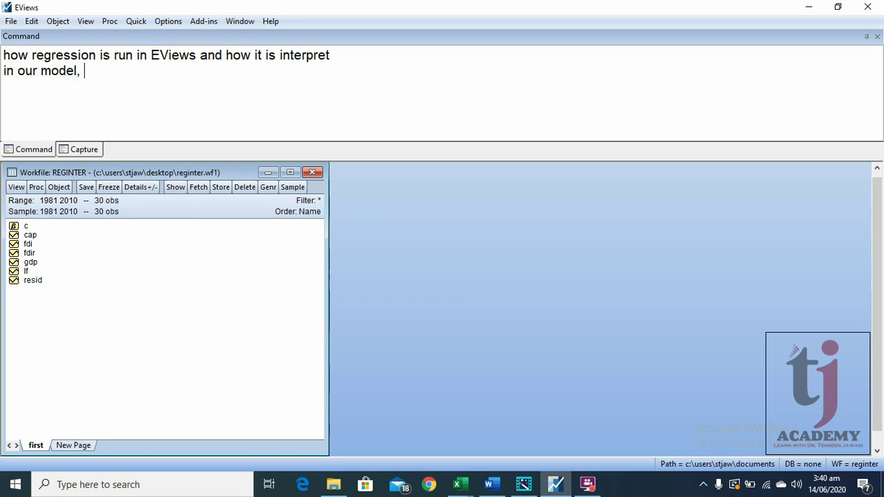
{"action": "type", "text": " gdp is dep variable and lf, cap "}
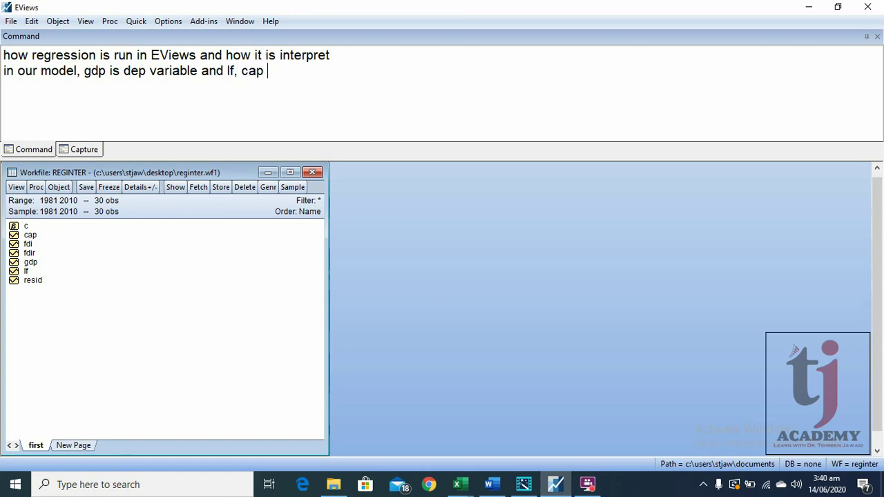
{"action": "type", "text": "and fdi a"}
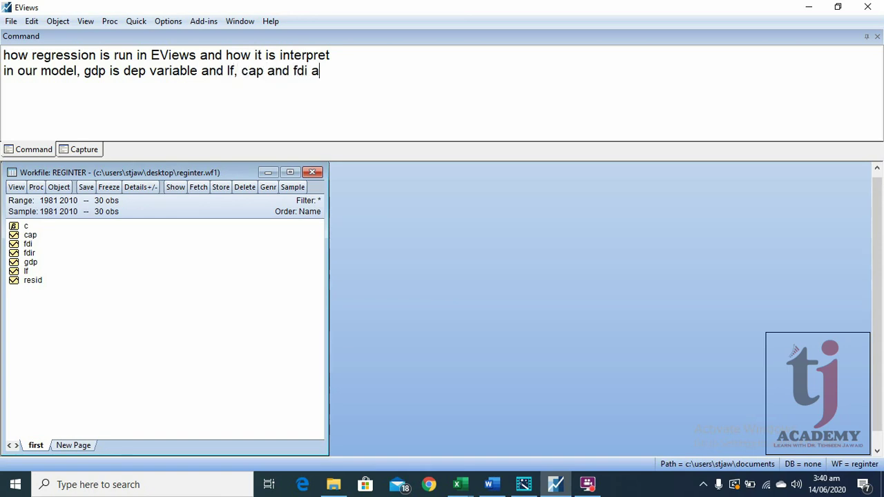
{"action": "type", "text": "re ind variable."}
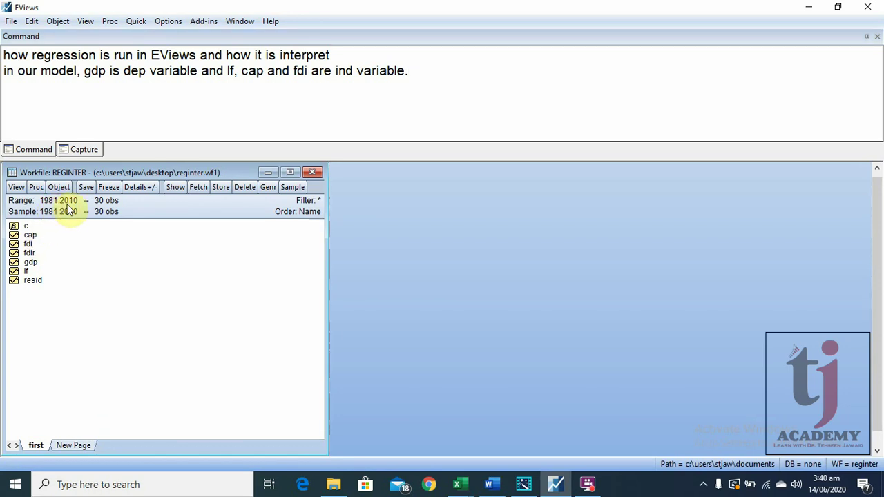
Write the model on a new line below the notes as "gdp = a + b1LF + b2CAP +b3FDI + e"
{"action": "left_click", "coordinate": [34, 236]}
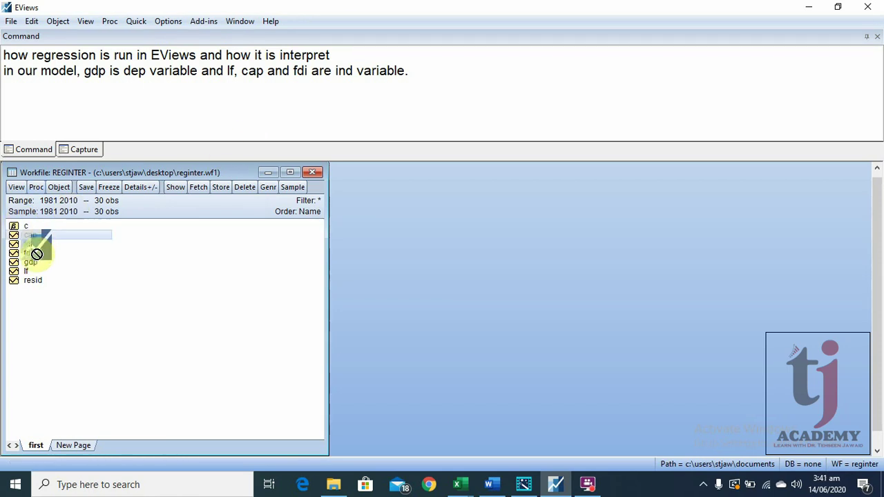
{"action": "left_click", "coordinate": [411, 74]}
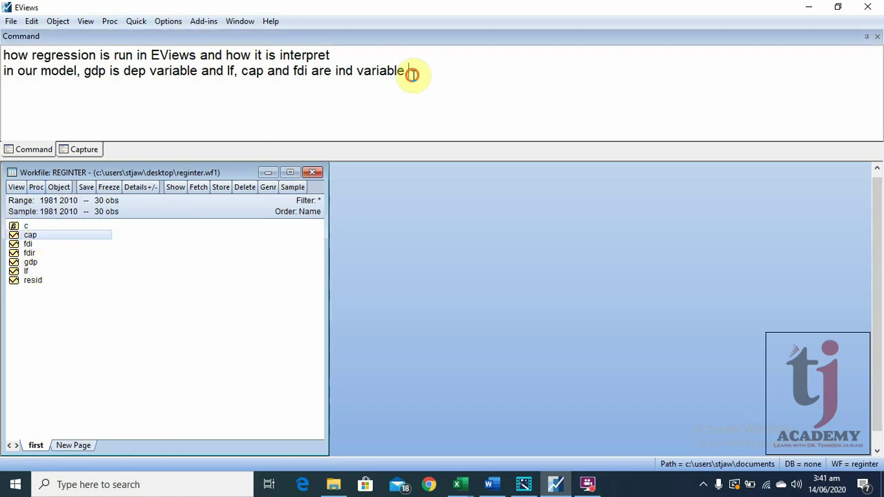
{"action": "key", "text": "Return"}
{"action": "type", "text": "gdp "}
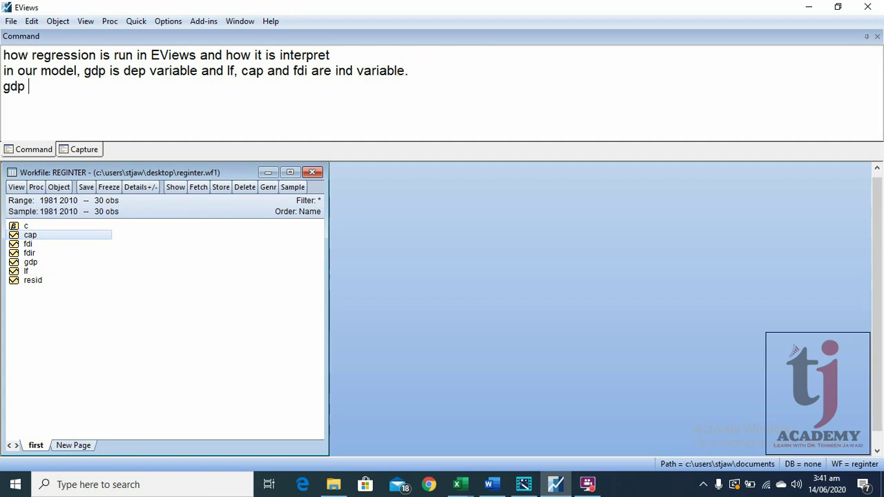
{"action": "type", "text": "= a + b1LF + b2CAP"}
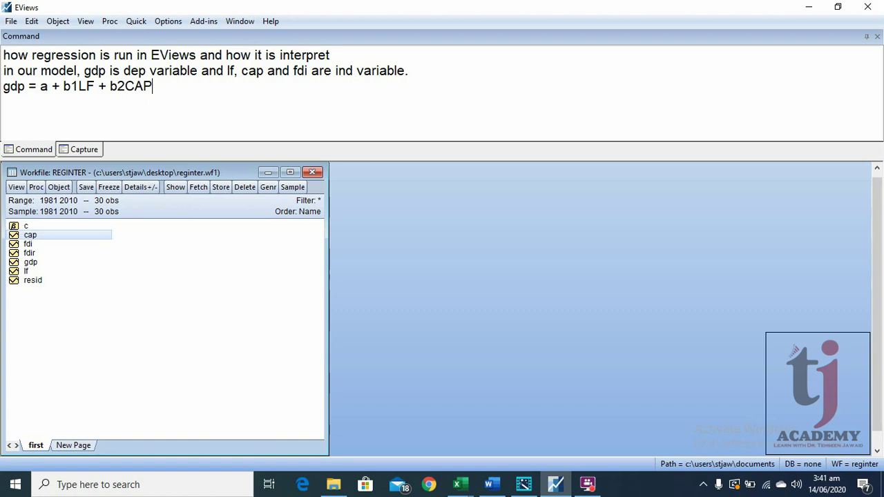
{"action": "type", "text": " +b3FDI + e"}
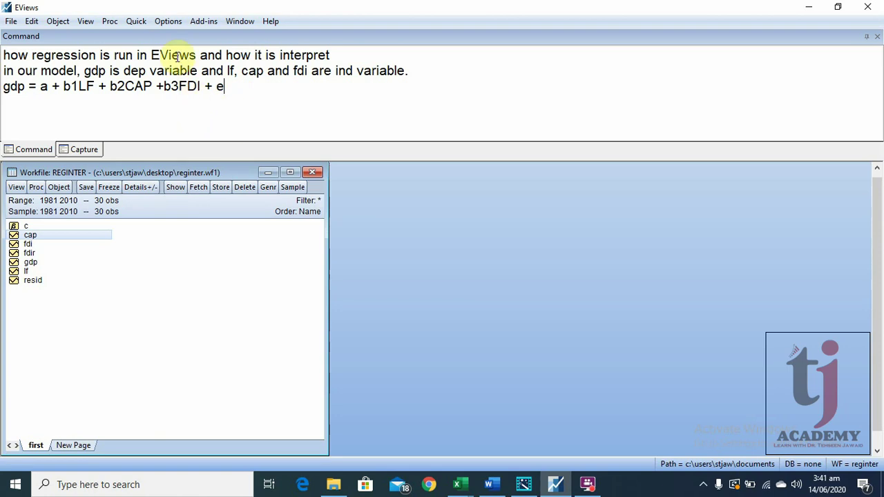
Estimate the least squares equation "gdp c lf cap fdi" over the 1981 2010 sample and place its output window beside the workfile
{"action": "left_click", "coordinate": [138, 22]}
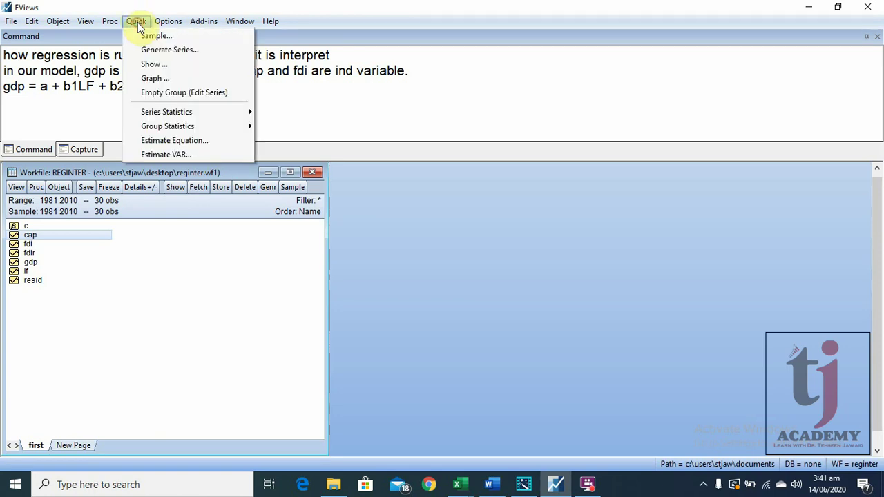
{"action": "left_click", "coordinate": [205, 145]}
{"action": "left_click_drag", "start_coordinate": [371, 123], "coordinate": [439, 154]}
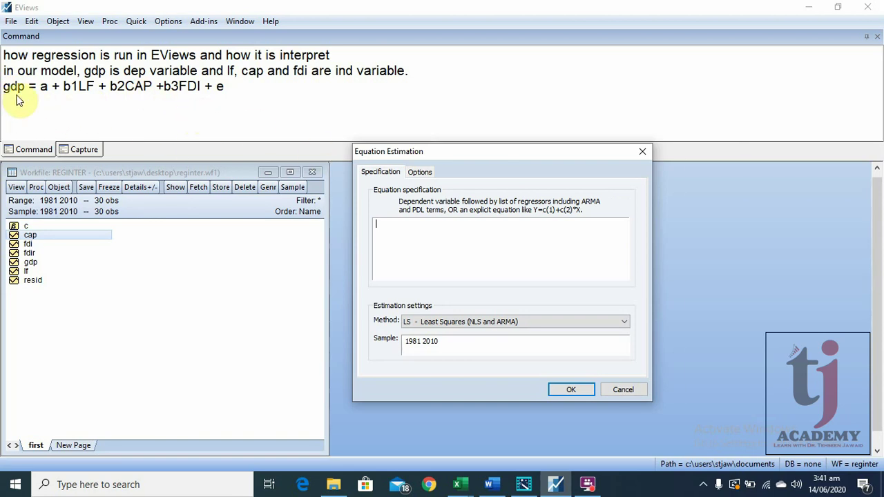
{"action": "left_click", "coordinate": [387, 234]}
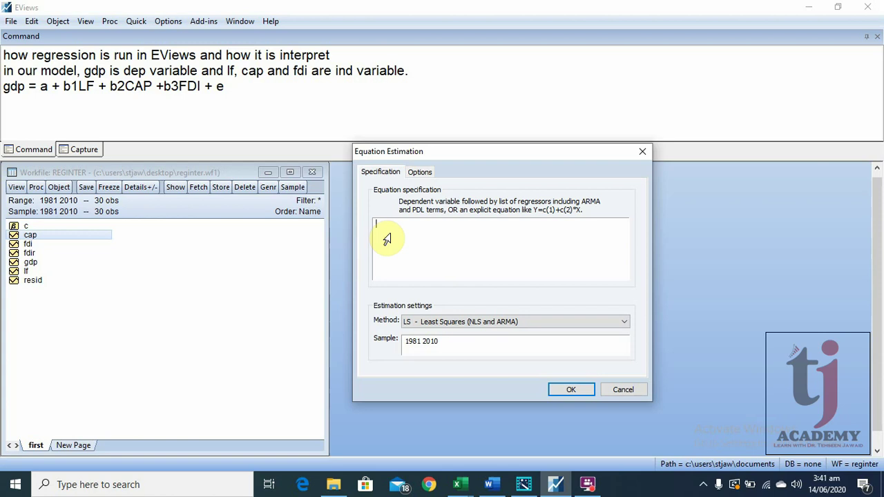
{"action": "type", "text": "gdp"}
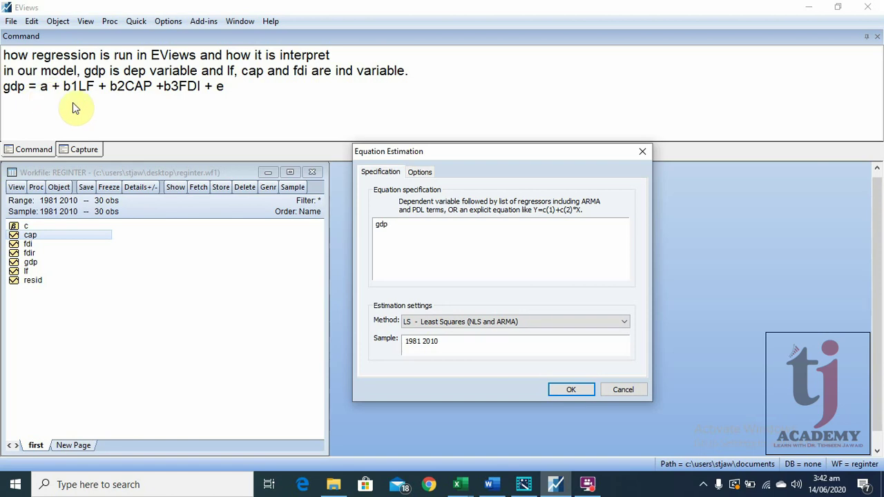
{"action": "type", "text": "c lf cap fdi"}
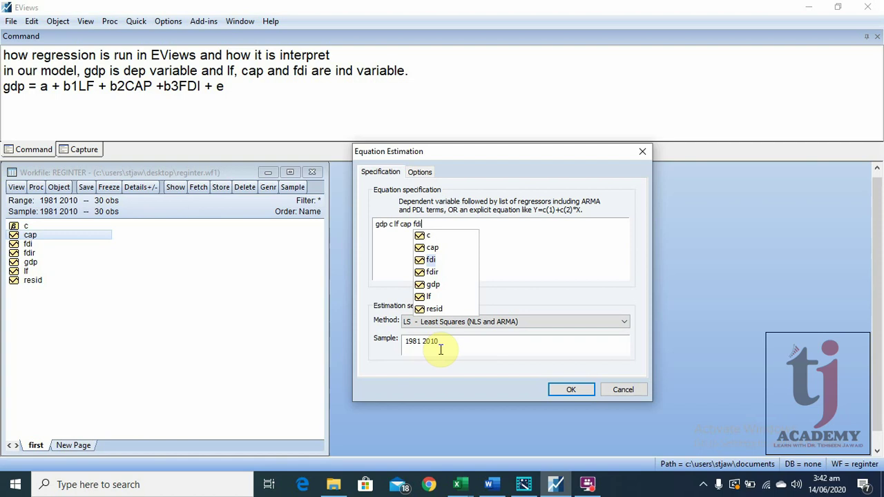
{"action": "left_click", "coordinate": [573, 389]}
{"action": "left_click_drag", "start_coordinate": [213, 197], "coordinate": [549, 169]}
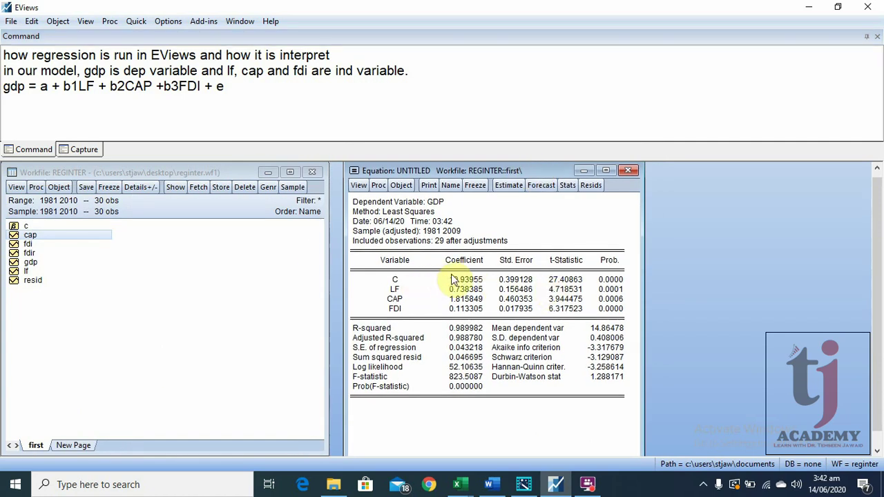
Examine the regression output table, highlighting the coefficient column from the constant through FDI
{"action": "left_click", "coordinate": [393, 264]}
{"action": "left_click_drag", "start_coordinate": [394, 263], "coordinate": [630, 380]}
{"action": "left_click", "coordinate": [586, 404]}
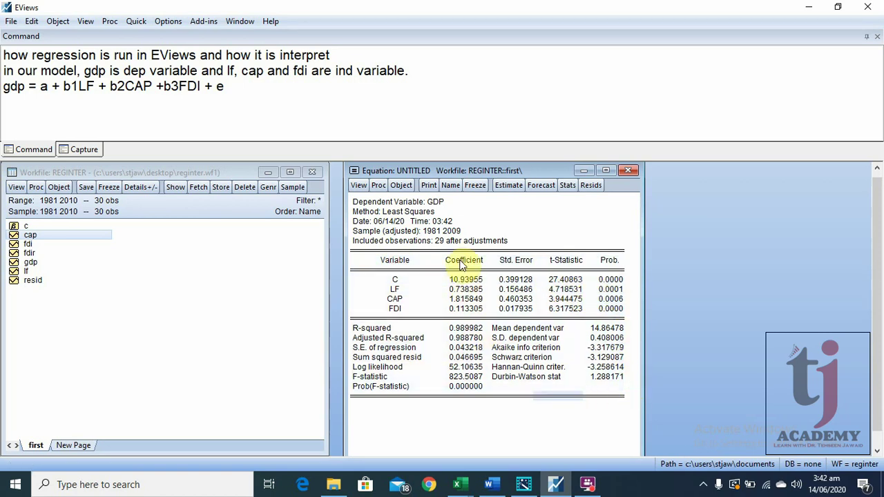
{"action": "left_click_drag", "start_coordinate": [462, 266], "coordinate": [459, 315]}
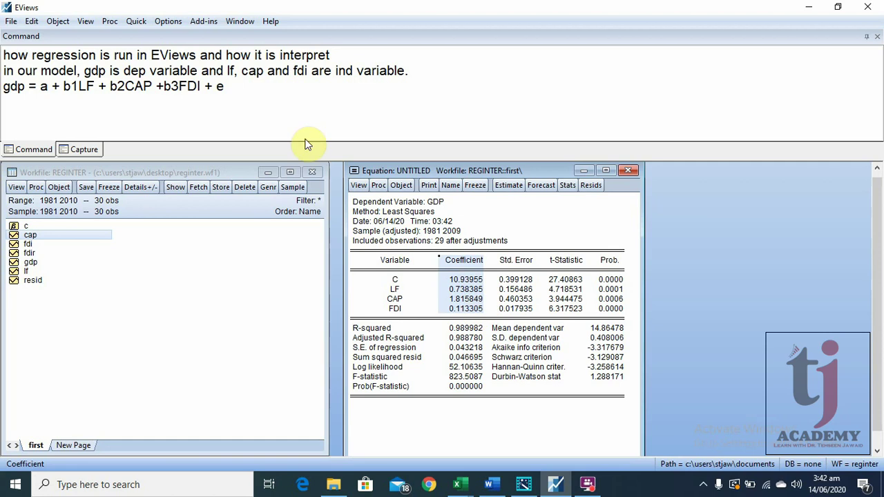
Start the estimated equation on a new line below the model as "gdp = 10.93 + 0.798LF +", consulting the output coefficients
{"action": "left_click", "coordinate": [229, 90]}
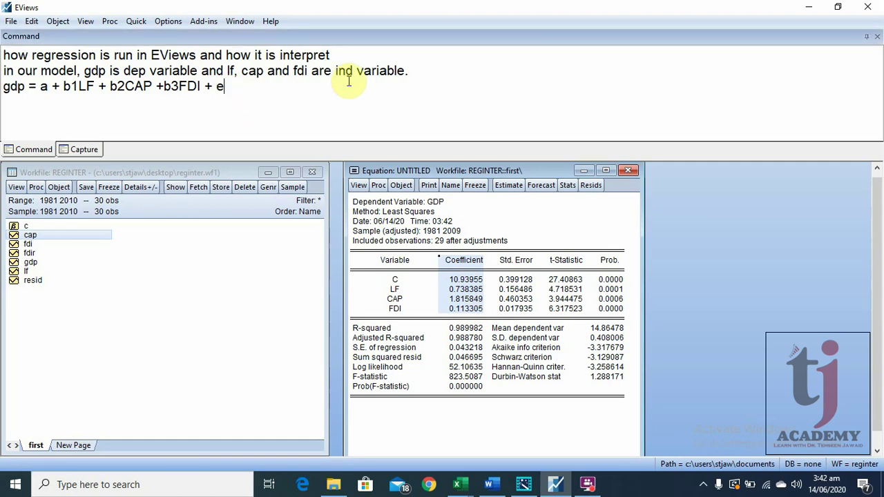
{"action": "type", "text": "gdp"}
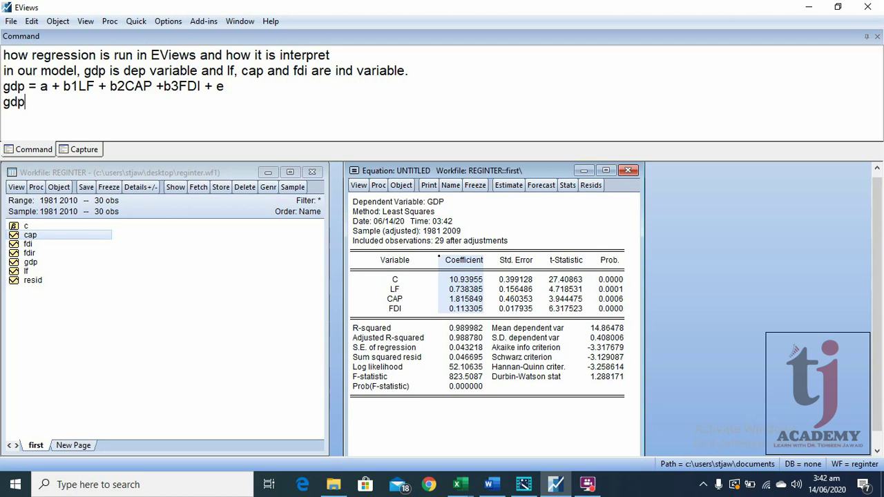
{"action": "type", "text": " ="}
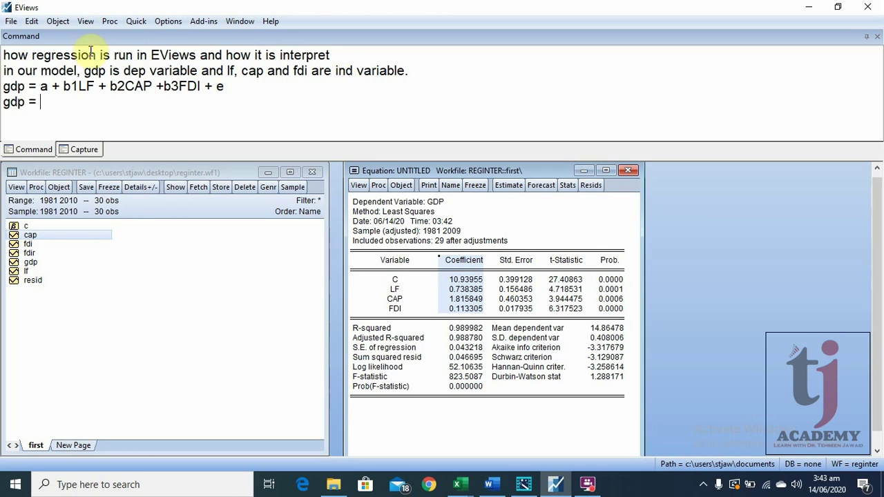
{"action": "left_click", "coordinate": [395, 283]}
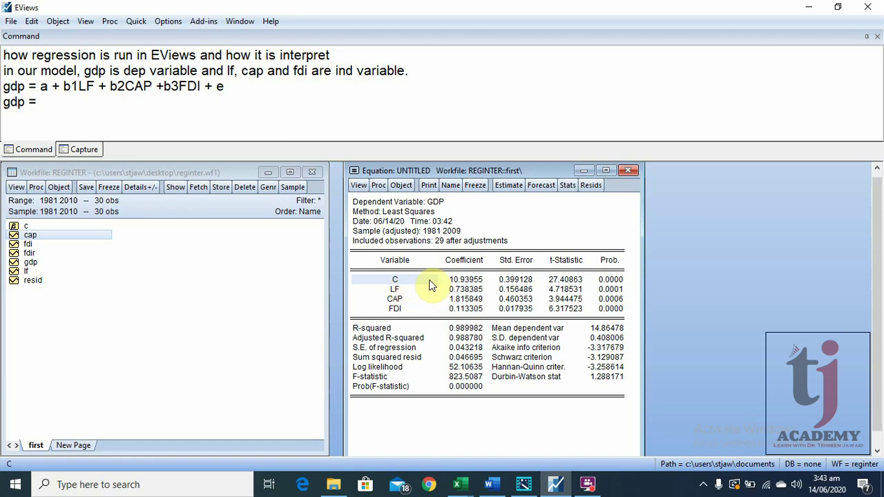
{"action": "left_click", "coordinate": [459, 279]}
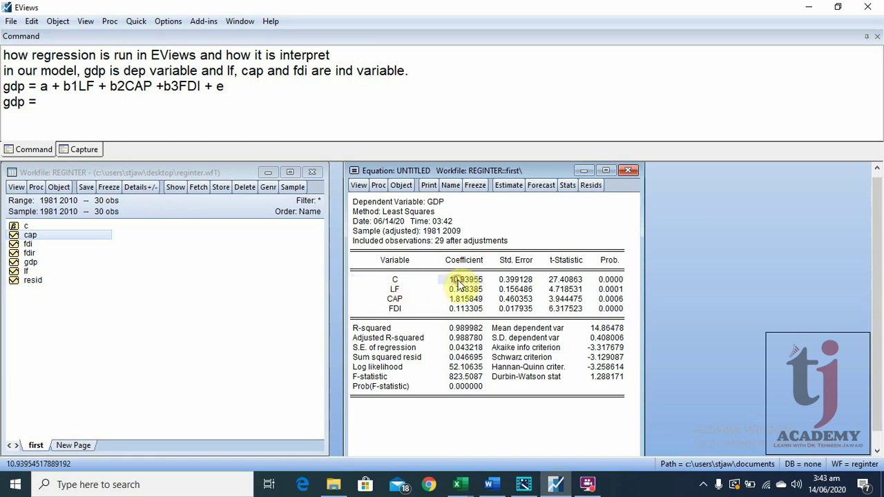
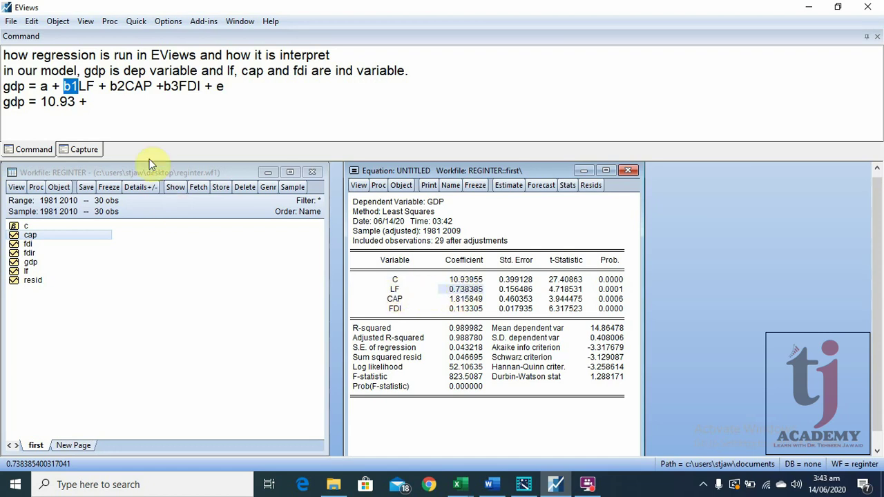
{"action": "left_click", "coordinate": [96, 102]}
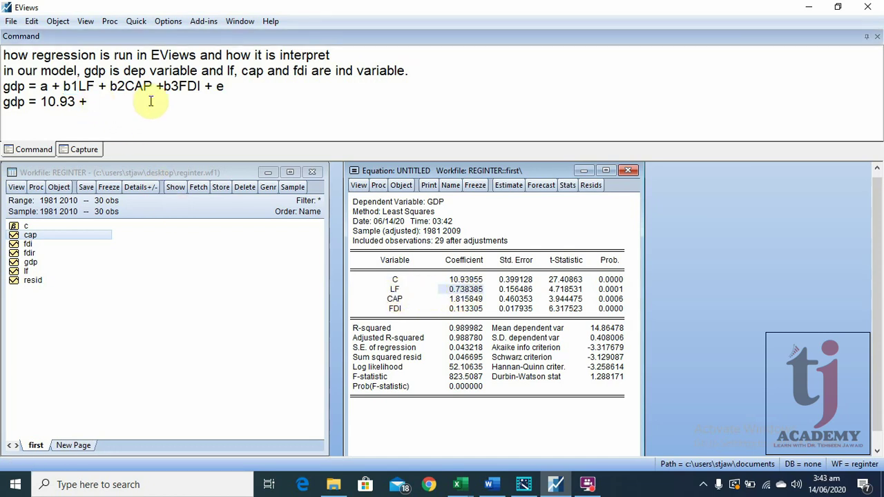
{"action": "type", "text": "0.79"}
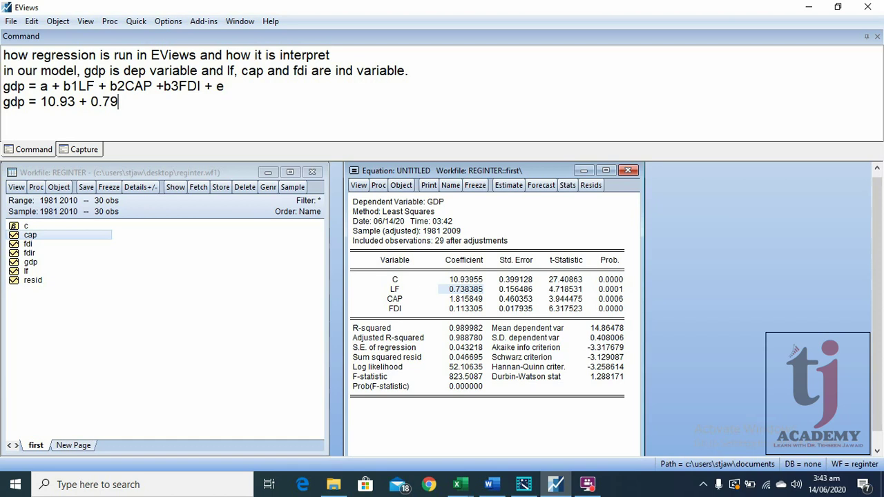
{"action": "type", "text": "8LF +"}
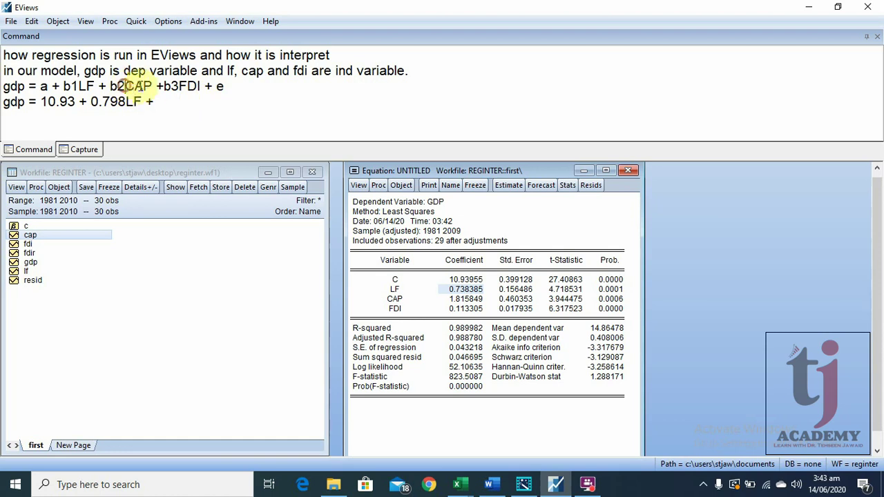
Append the CAP coefficient 1.81 to the estimated equation and change the sign before it to minus
{"action": "mouse_move", "coordinate": [127, 86]}
{"action": "left_mouse_down"}
{"action": "mouse_move", "coordinate": [152, 86]}
{"action": "mouse_move", "coordinate": [110, 85]}
{"action": "left_mouse_up"}
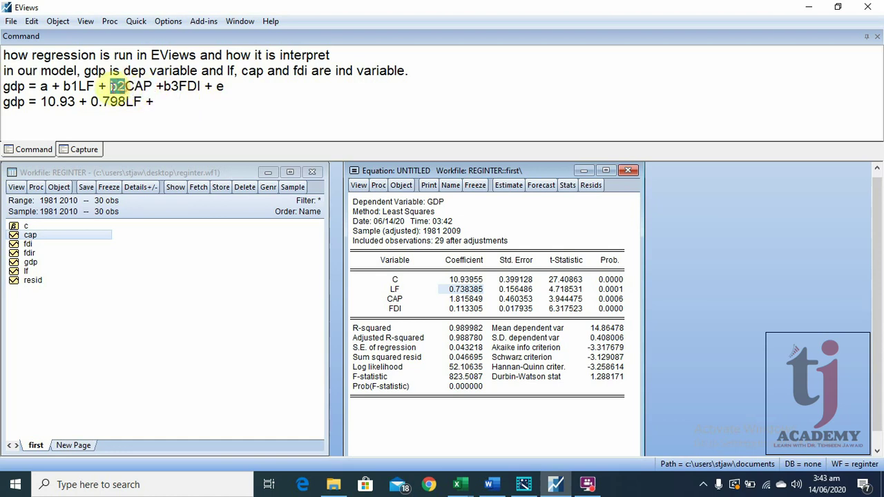
{"action": "left_click", "coordinate": [459, 300]}
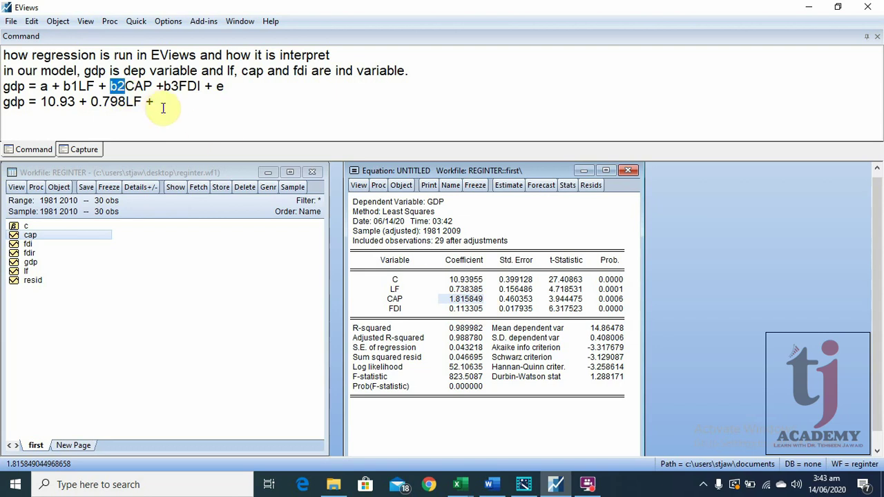
{"action": "left_click", "coordinate": [295, 103]}
{"action": "type", "text": "1.81"}
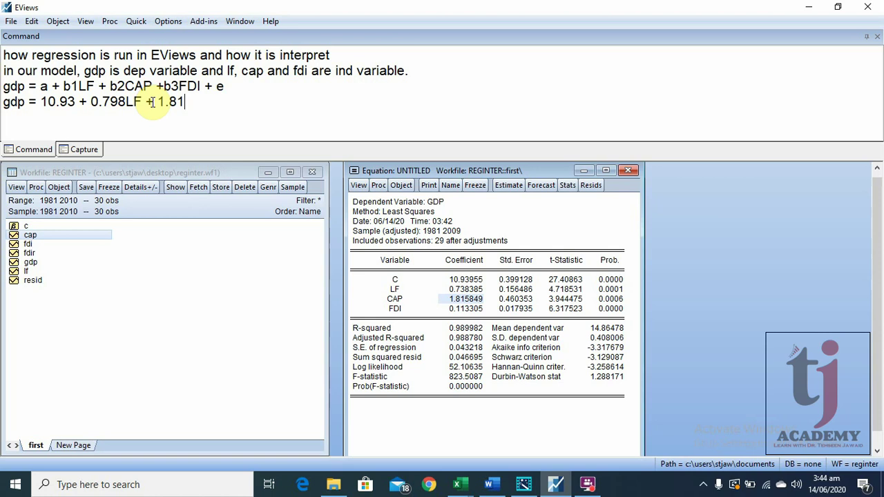
{"action": "key", "text": "BackSpace"}
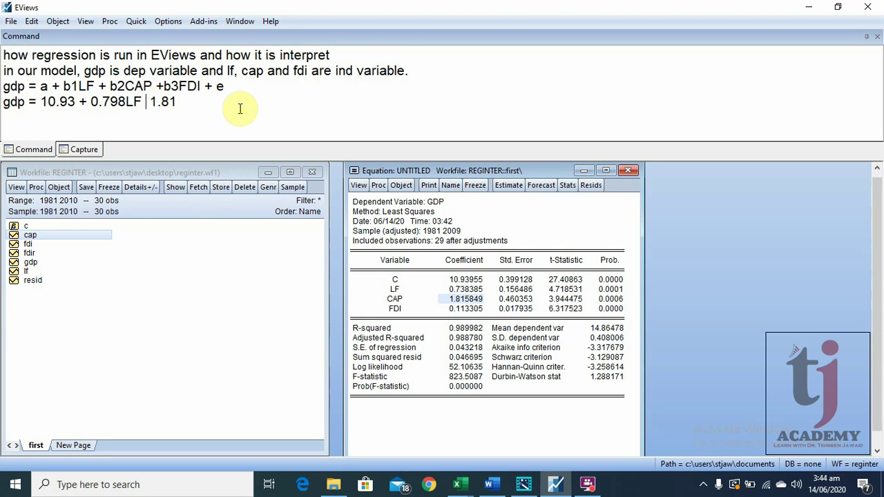
{"action": "type", "text": "-"}
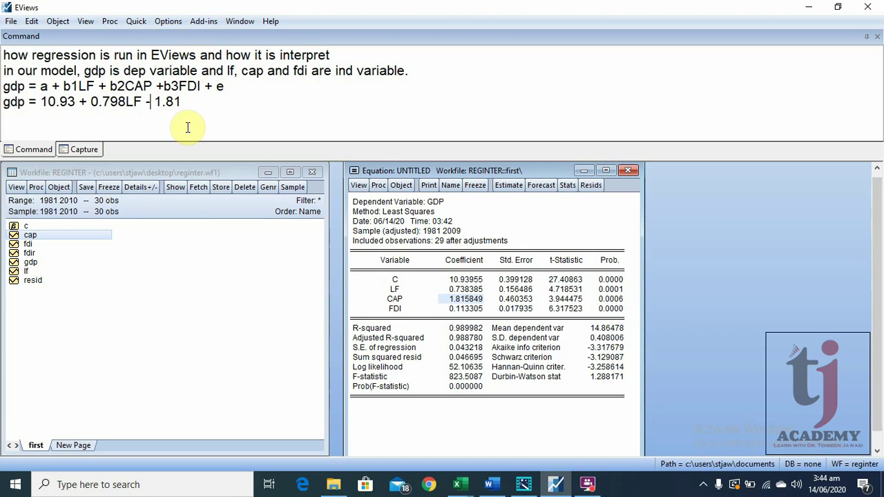
Correct the sign before the CAP coefficient to plus and complete the estimated equation with "+ 1.81CAP + 0.113FDI"
{"action": "key", "text": "BackSpace"}
{"action": "type", "text": "+ 1.81"}
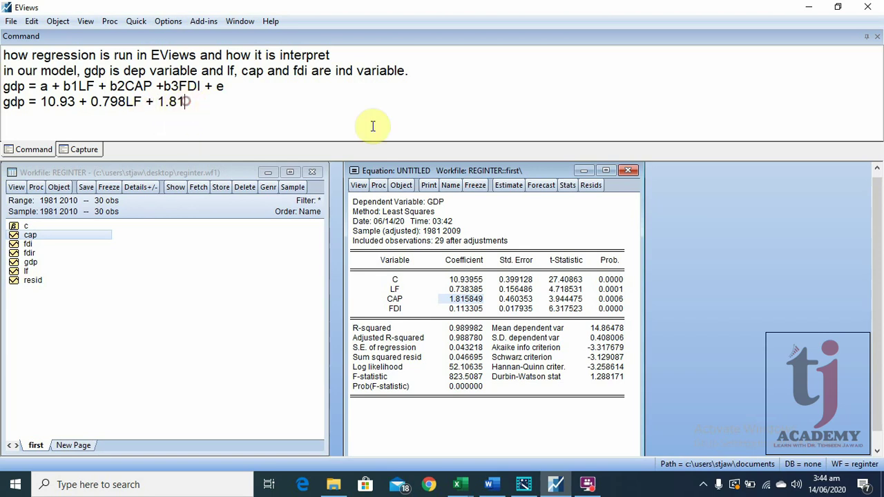
{"action": "type", "text": "CAP +"}
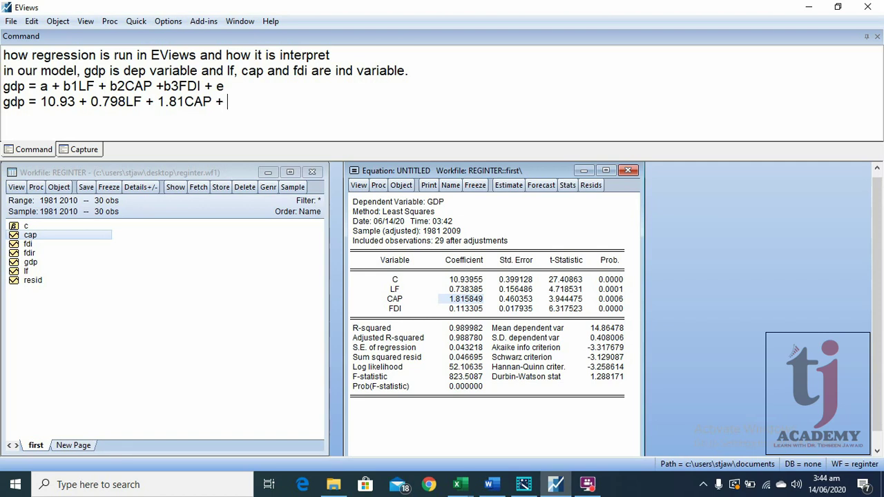
{"action": "type", "text": " 0.113FDI"}
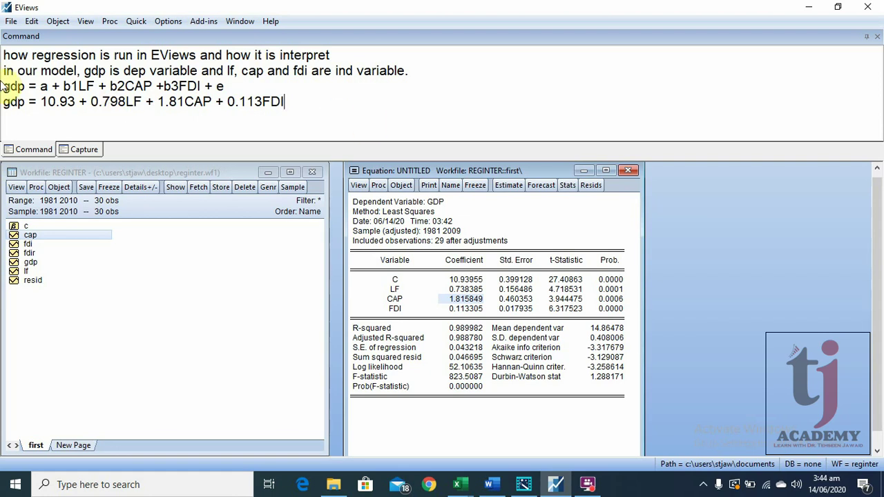
Compare the general model with the estimated equation below it, highlighting each line and the LF coefficient
{"action": "left_click_drag", "start_coordinate": [4, 86], "coordinate": [225, 86]}
{"action": "left_click", "coordinate": [294, 101]}
{"action": "left_click_drag", "start_coordinate": [283, 101], "coordinate": [4, 102]}
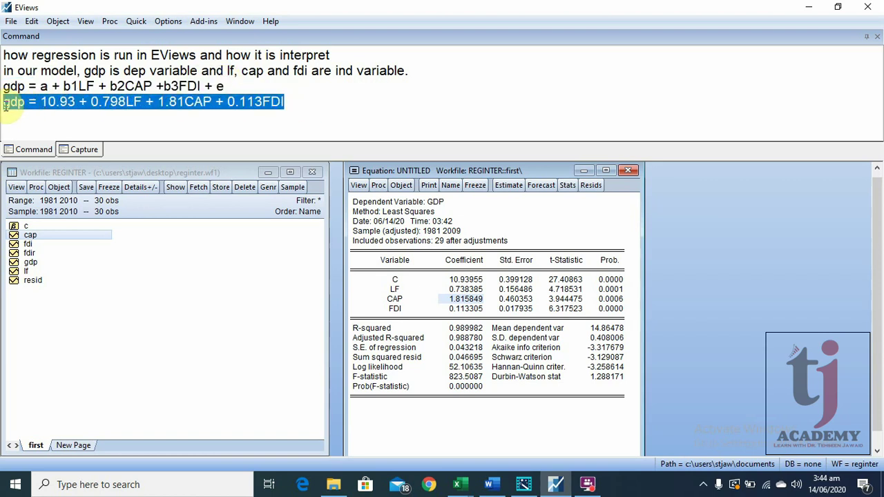
{"action": "left_click", "coordinate": [74, 126]}
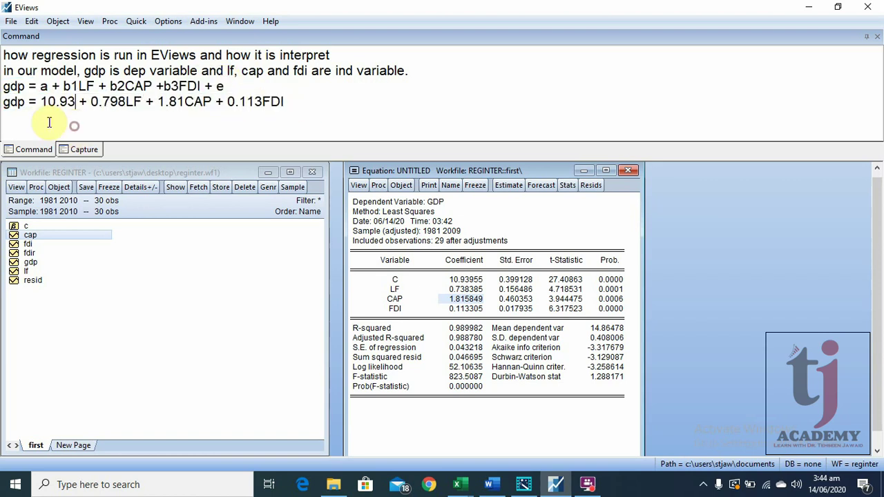
{"action": "left_click", "coordinate": [291, 102]}
{"action": "left_click_drag", "start_coordinate": [90, 102], "coordinate": [126, 101]}
Write below the equation "if LF increase by 1 unit then GDP increase by 0.798 units keeping other factors remains constant."
{"action": "left_click", "coordinate": [286, 103]}
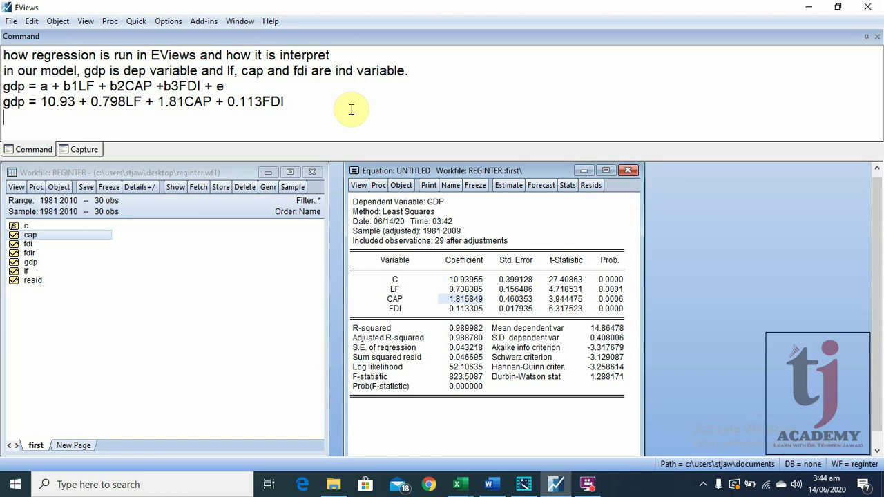
{"action": "type", "text": "if"}
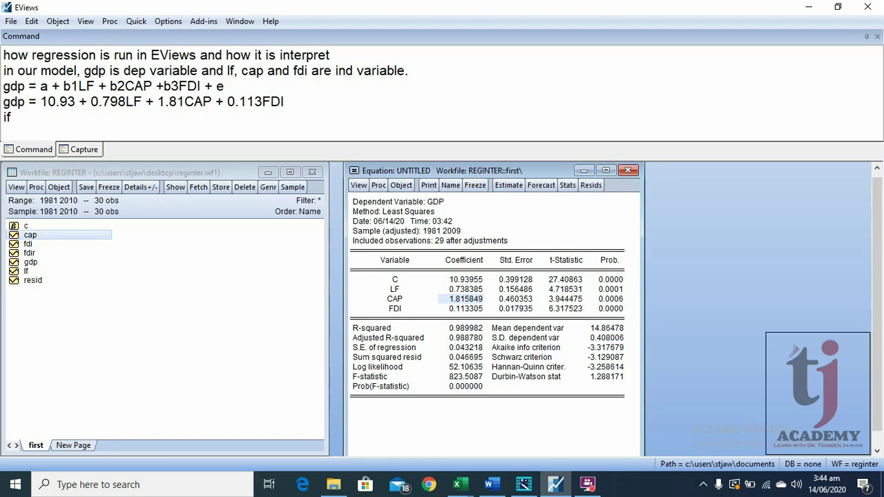
{"action": "type", "text": " LF increase by "}
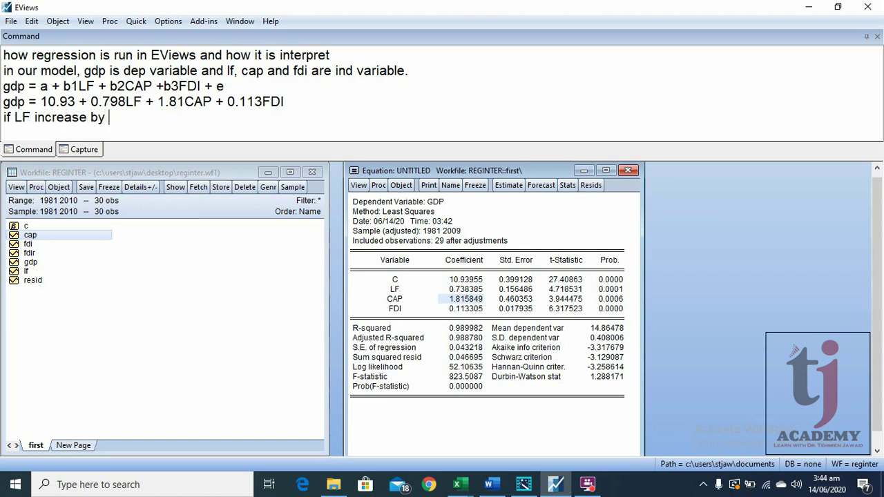
{"action": "type", "text": "1 unit then GDP i"}
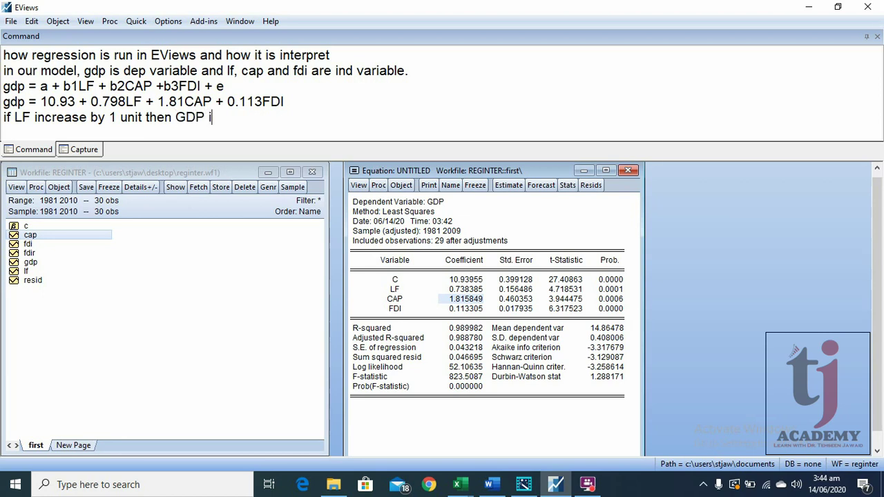
{"action": "type", "text": "ncrease by 0.798"}
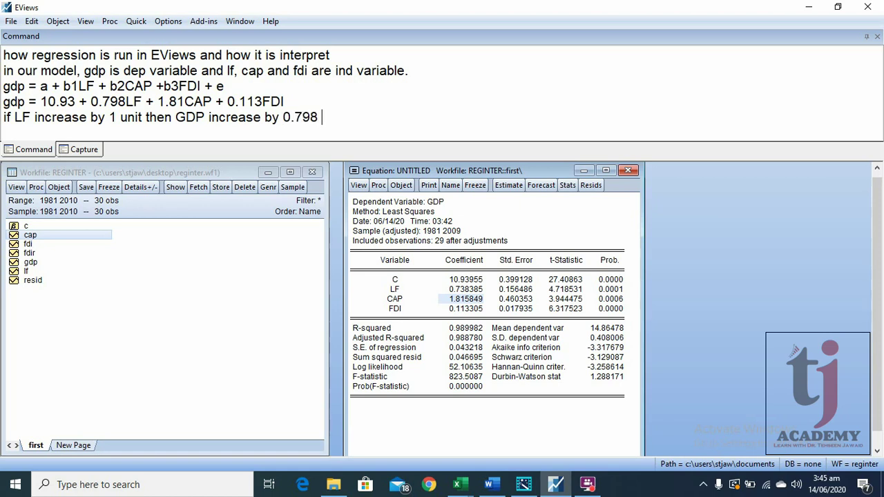
{"action": "type", "text": " units keeping o"}
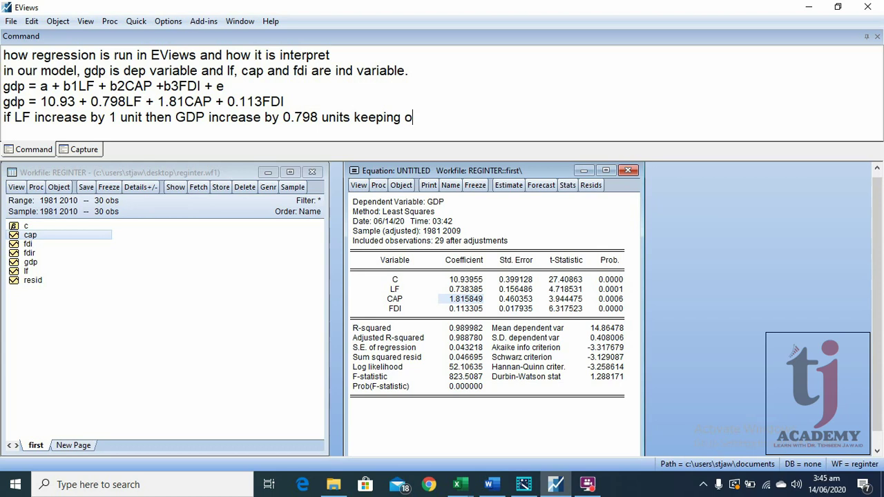
{"action": "type", "text": "ther factor"}
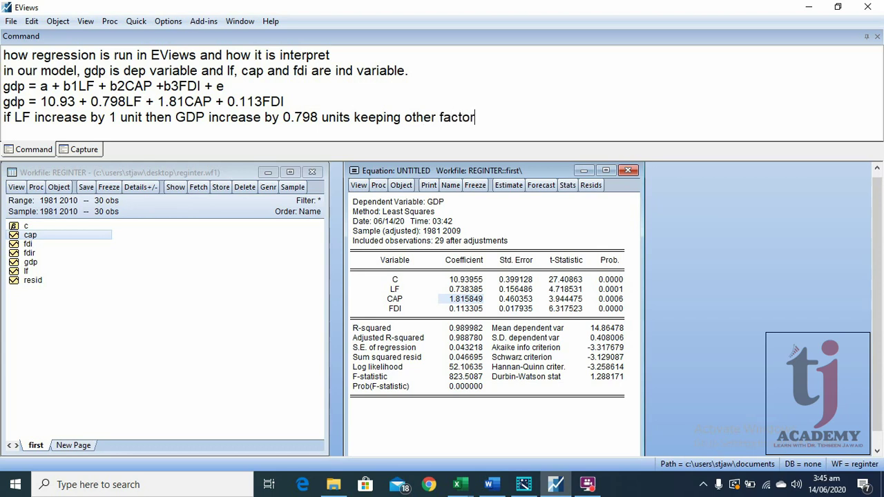
{"action": "type", "text": "s"}
{"action": "type", "text": " remains "}
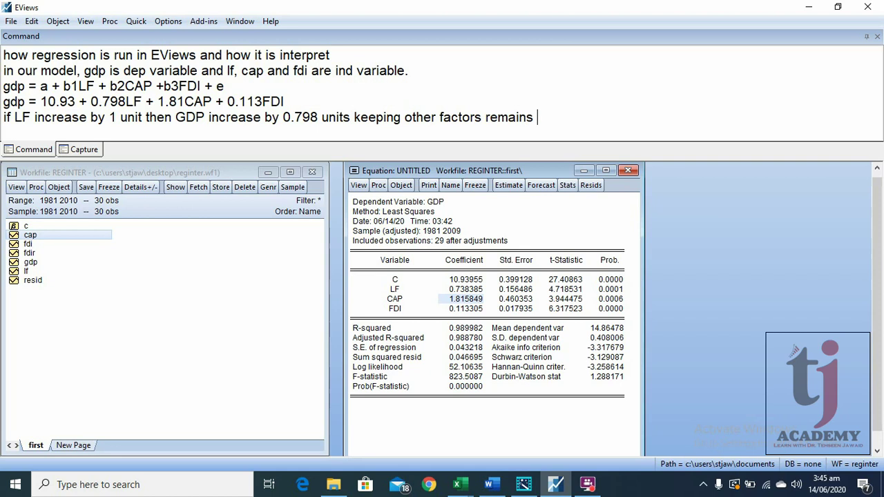
{"action": "type", "text": "constant."}
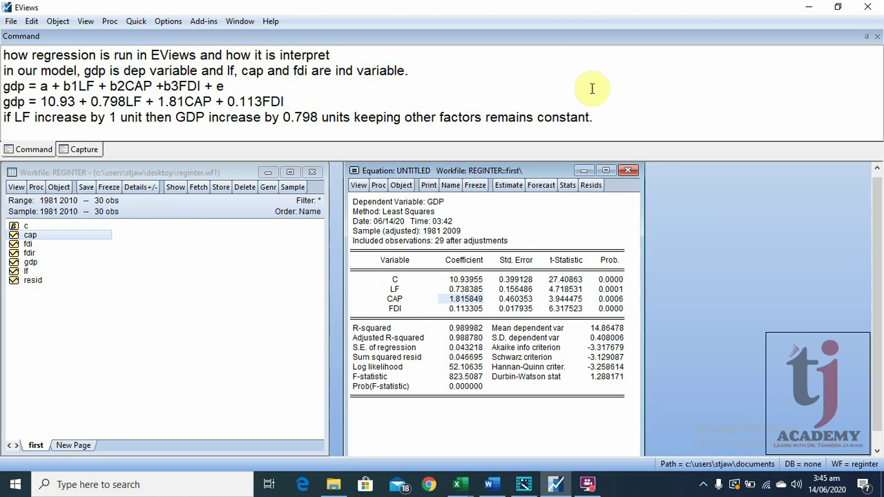
Duplicate the LF interpretation sentence on the line below and change the variable in the copy to CAP
{"action": "left_click_drag", "start_coordinate": [597, 117], "coordinate": [2, 128]}
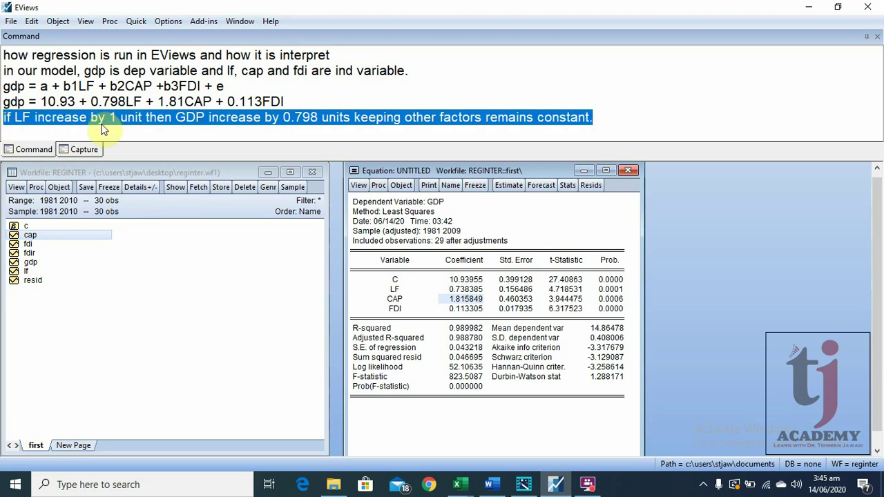
{"action": "key", "text": "ctrl+c"}
{"action": "left_click", "coordinate": [23, 129]}
{"action": "key", "text": "ctrl+v"}
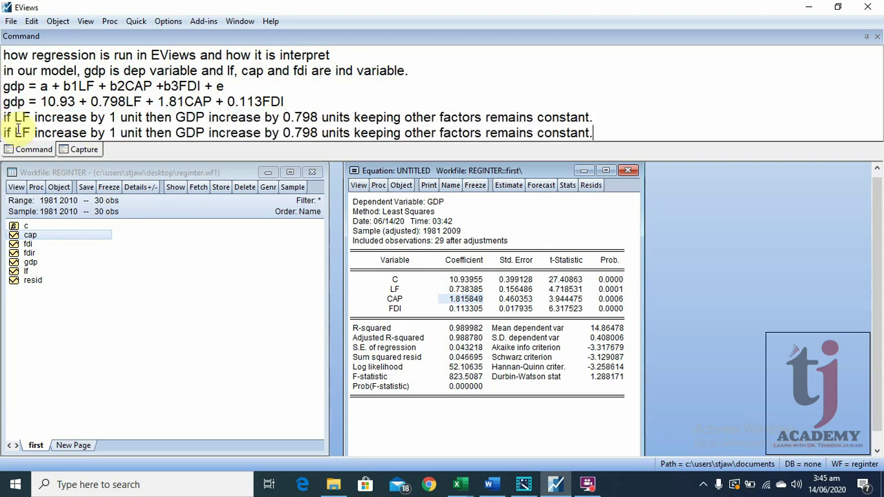
{"action": "left_click", "coordinate": [33, 131]}
{"action": "key", "text": "BackSpace"}
{"action": "key", "text": "BackSpace"}
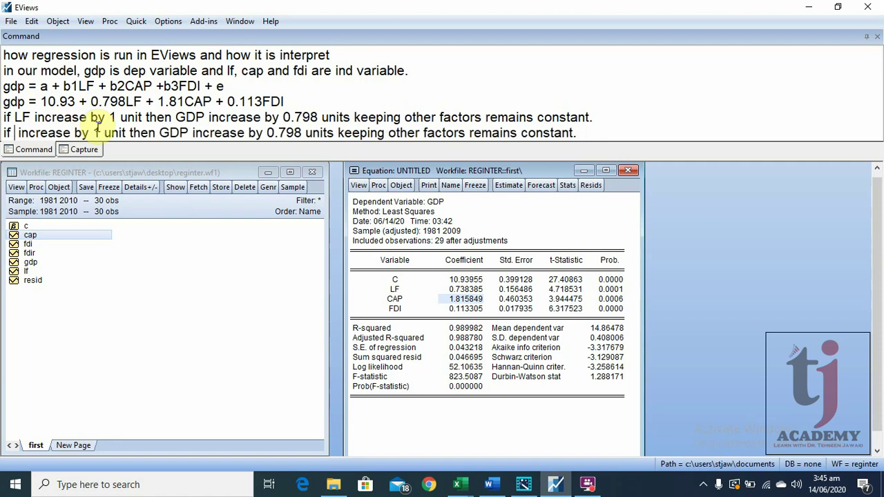
{"action": "type", "text": "CAP"}
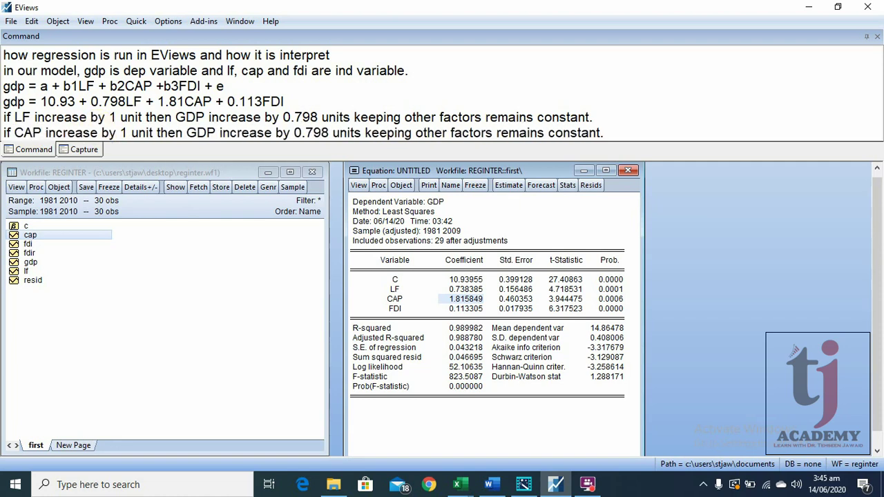
Replace the digits 798 after "0." in the CAP sentence with 1.81, consulting the CAP term of the equation
{"action": "left_click", "coordinate": [120, 132]}
{"action": "left_click_drag", "start_coordinate": [211, 102], "coordinate": [192, 101]}
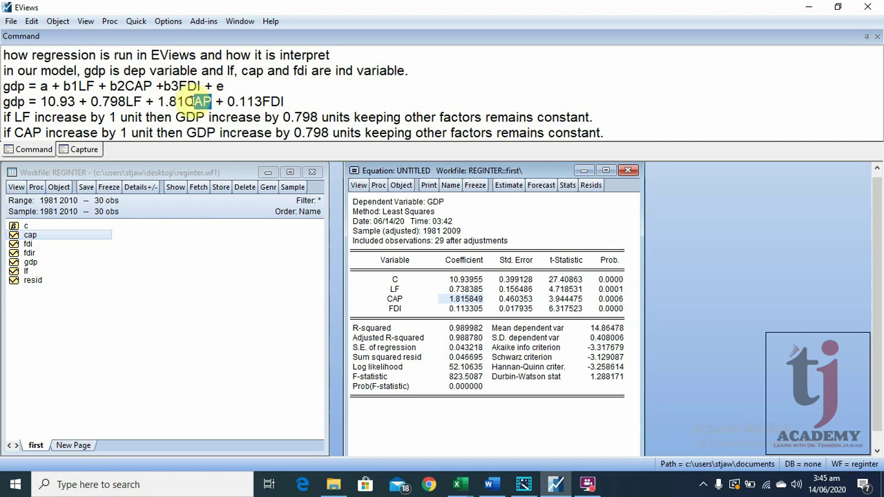
{"action": "left_click", "coordinate": [194, 102]}
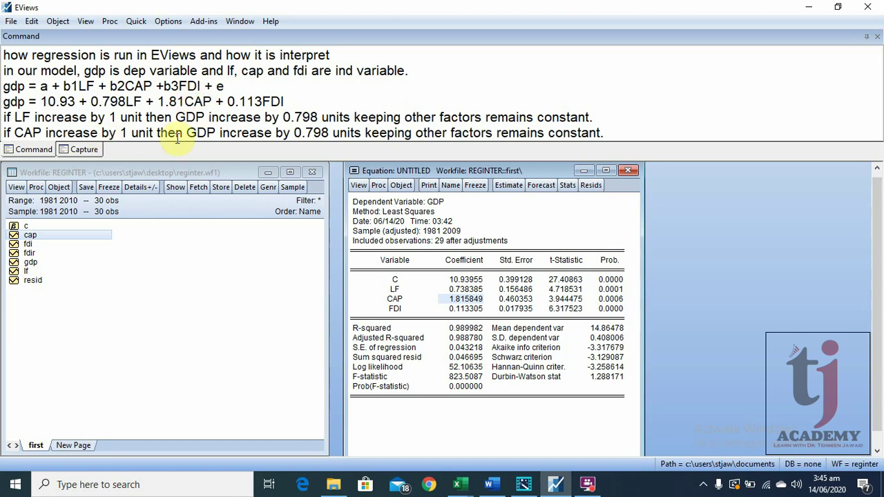
{"action": "left_click", "coordinate": [146, 102]}
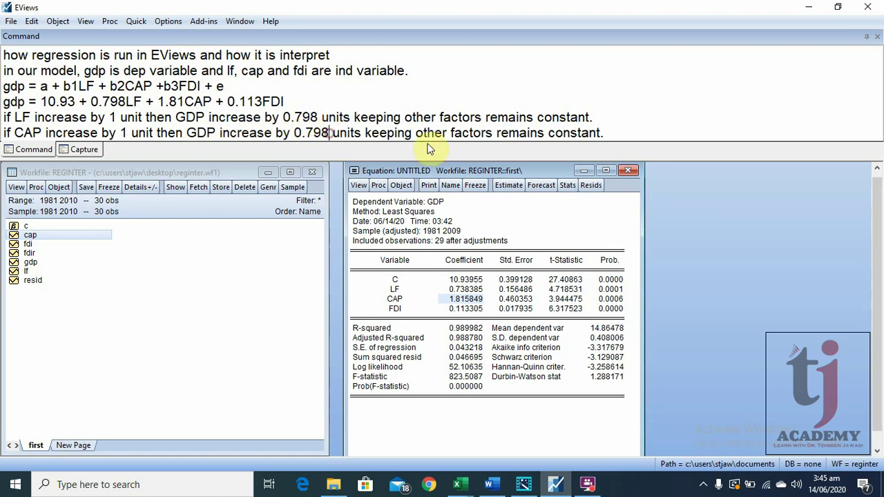
{"action": "key", "text": "BackSpace"}
{"action": "key", "text": "BackSpace"}
{"action": "key", "text": "BackSpace"}
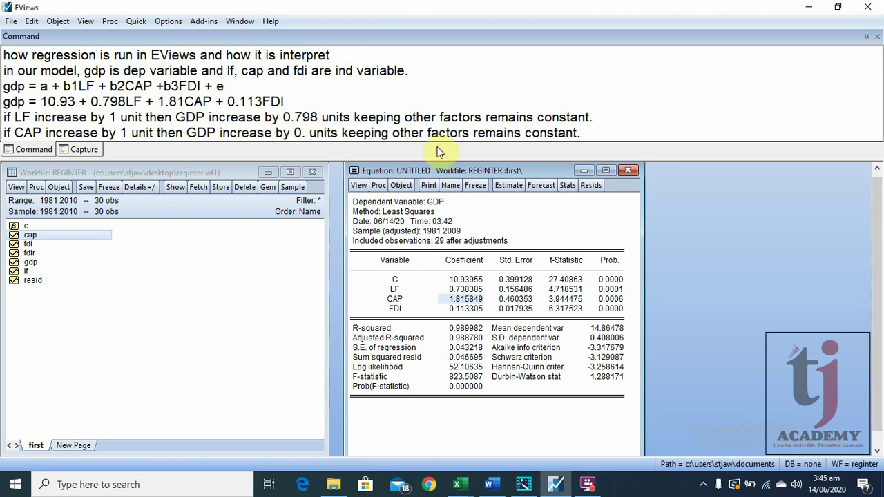
{"action": "type", "text": "1.81"}
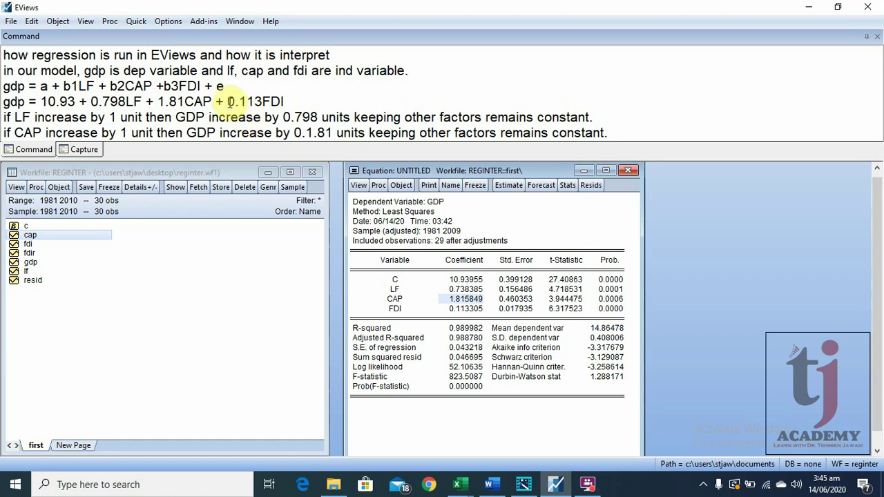
Highlight the FDI coefficient in the written equation and the variable and coefficient block from C through FDI in the output
{"action": "left_click_drag", "start_coordinate": [228, 102], "coordinate": [263, 99]}
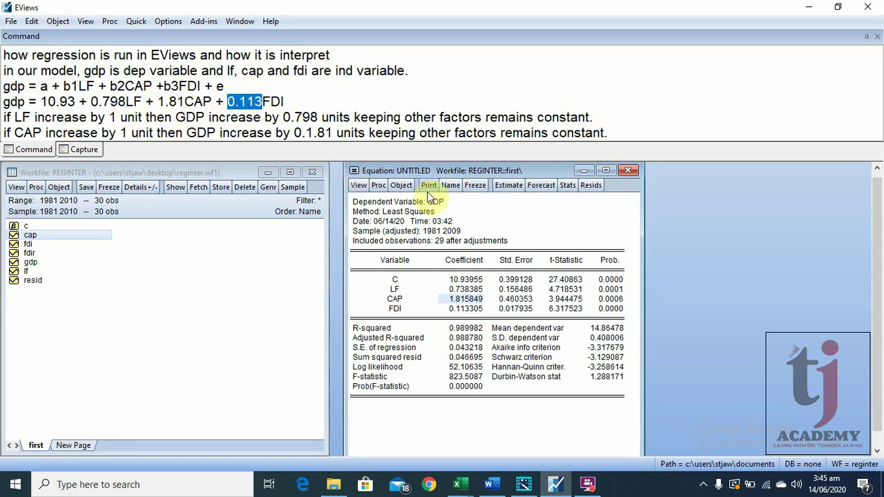
{"action": "left_click", "coordinate": [451, 276], "text": "shift"}
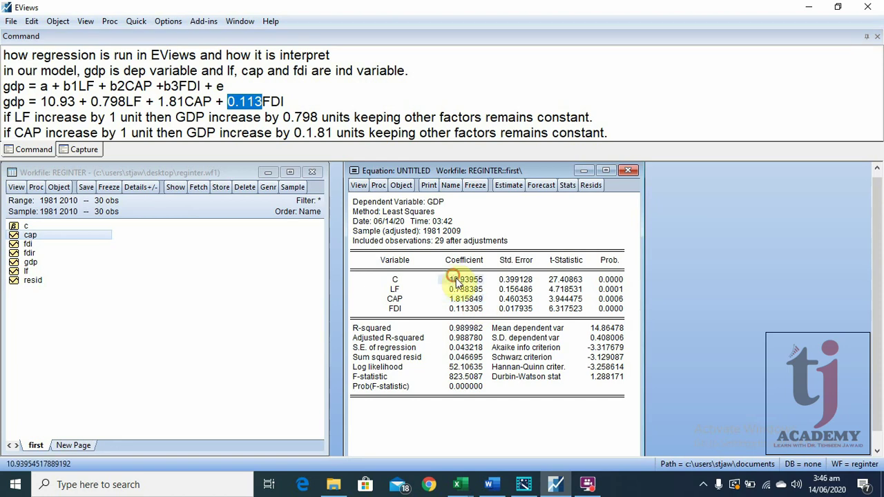
{"action": "left_click", "coordinate": [389, 279]}
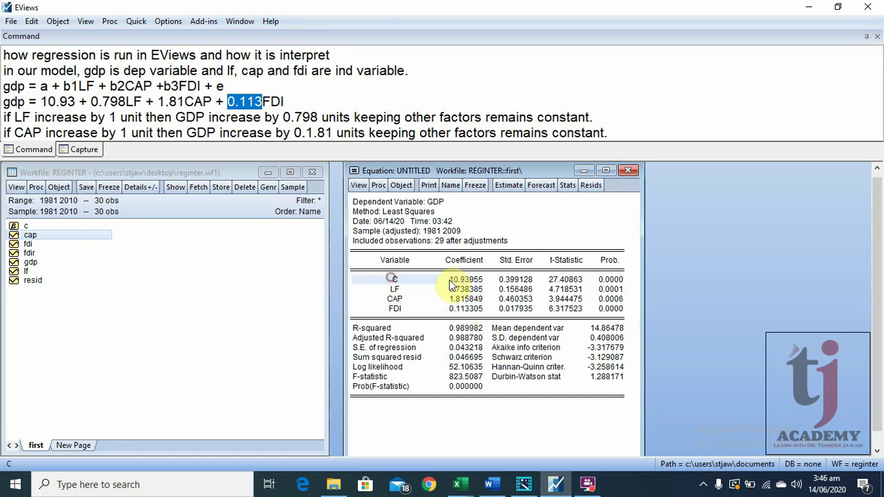
{"action": "left_click", "coordinate": [479, 310], "text": "shift"}
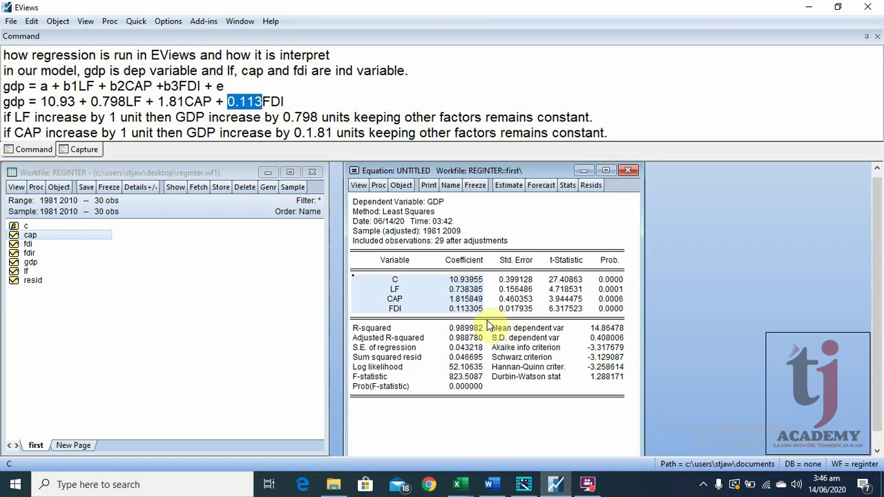
Examine how LF, CAP and FDI each relate to the dependent variable GDP, highlighting their names and coefficients in the output
{"action": "left_click", "coordinate": [486, 291]}
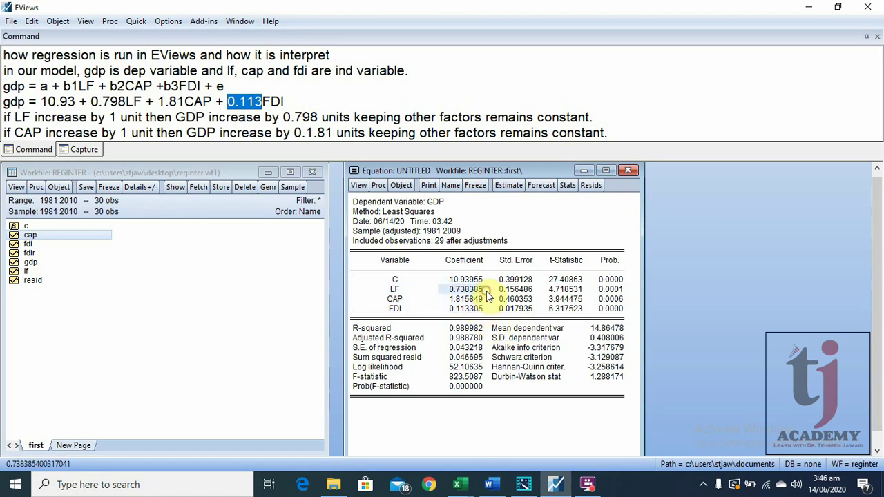
{"action": "left_click", "coordinate": [395, 293]}
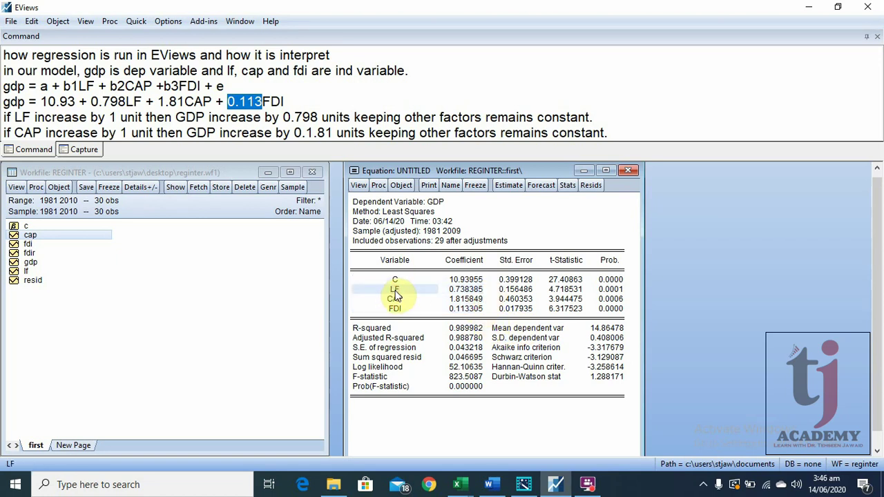
{"action": "left_click", "coordinate": [431, 203]}
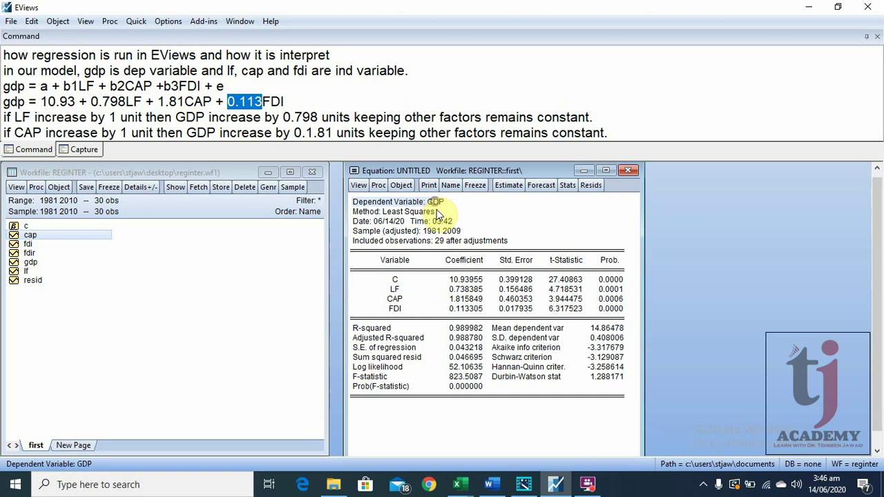
{"action": "left_click", "coordinate": [474, 290]}
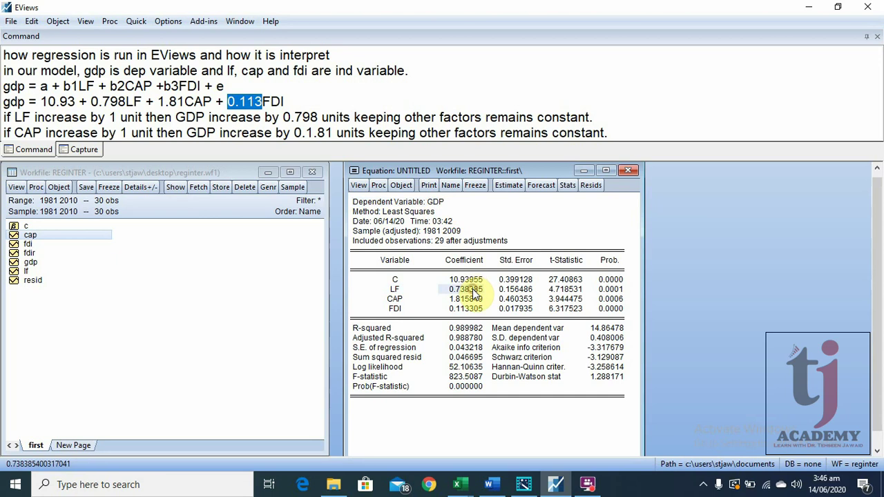
{"action": "left_click", "coordinate": [395, 300]}
{"action": "left_click", "coordinate": [435, 202]}
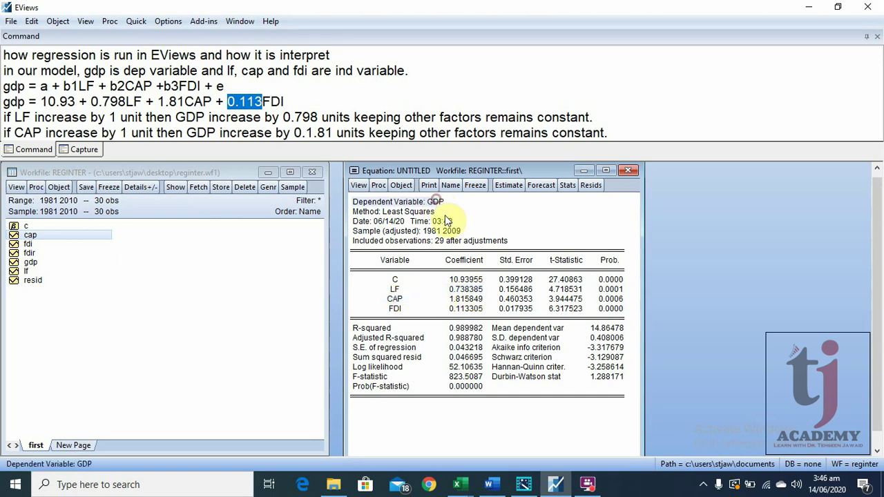
{"action": "left_click", "coordinate": [475, 299]}
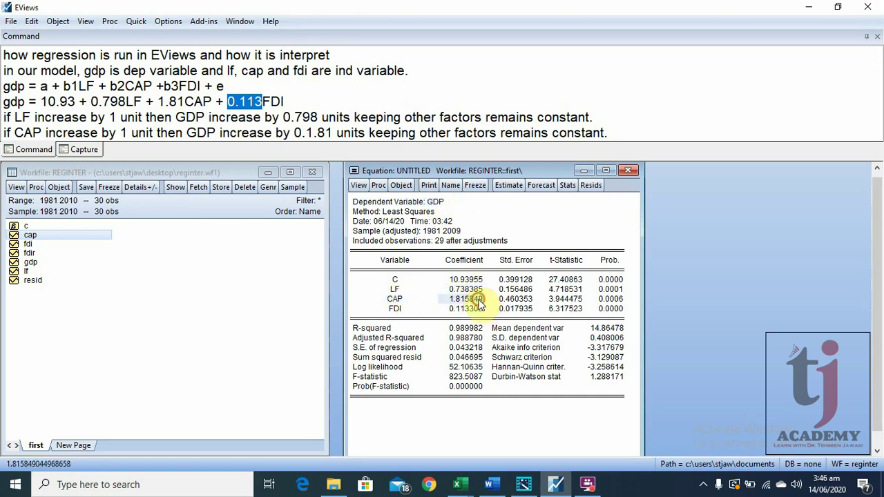
{"action": "left_click", "coordinate": [402, 310]}
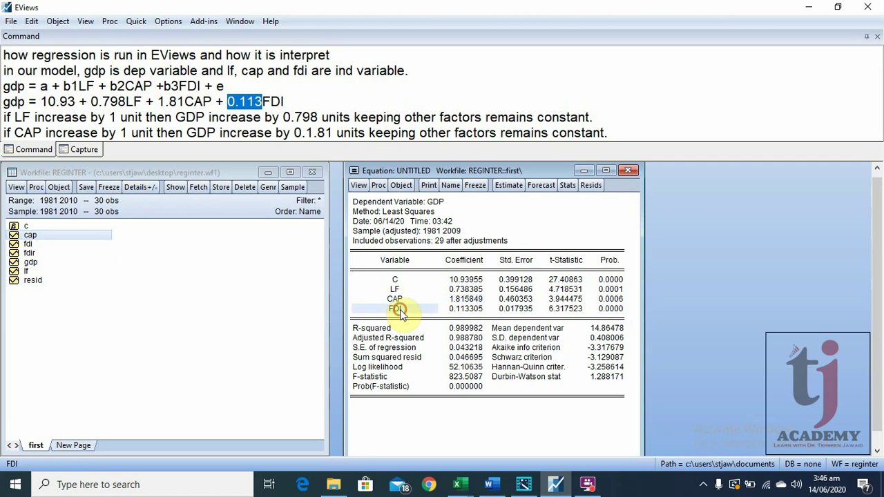
{"action": "left_click", "coordinate": [440, 206]}
{"action": "left_click", "coordinate": [468, 310]}
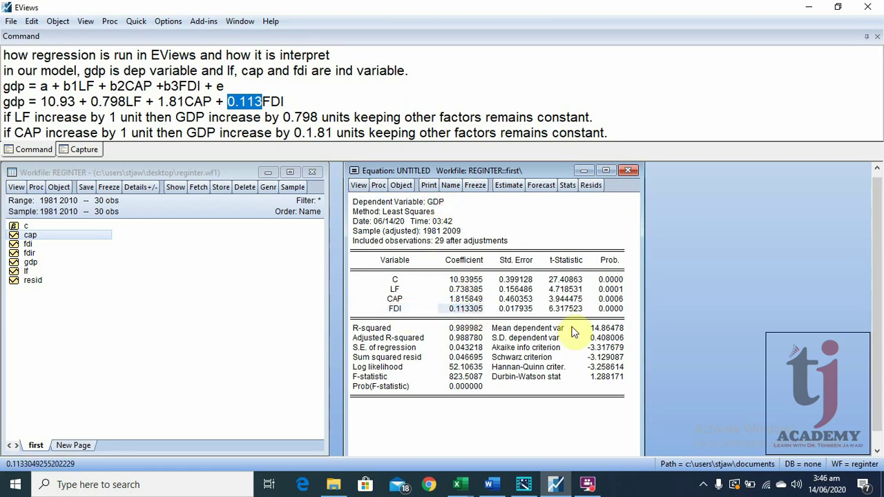
Start a new line below the CAP interpretation sentence and dismiss the error message
{"action": "left_click", "coordinate": [638, 138]}
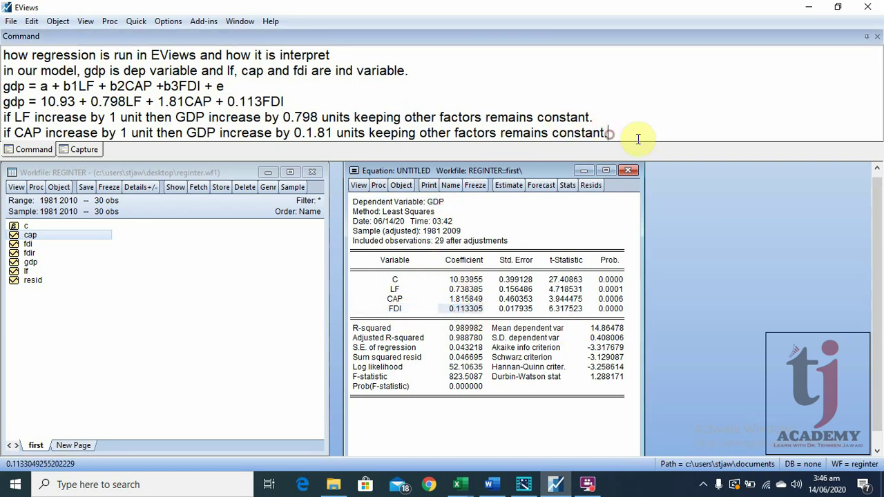
{"action": "key", "text": "Return"}
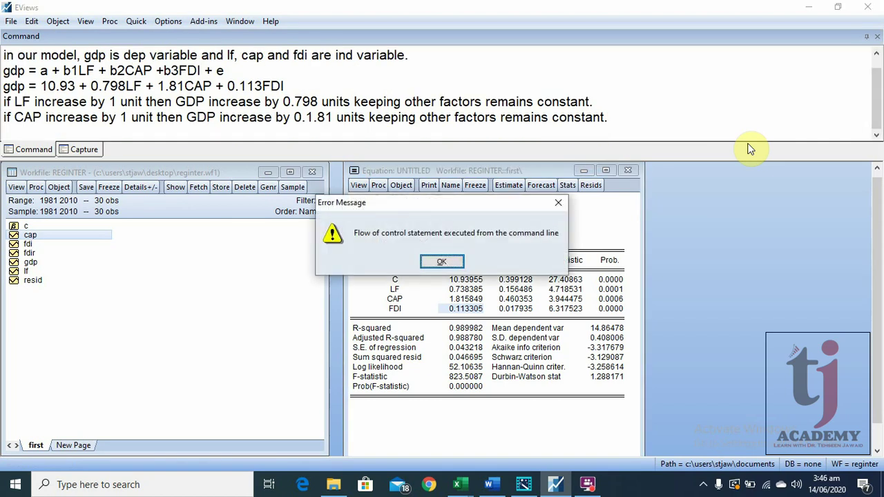
{"action": "left_click", "coordinate": [558, 202]}
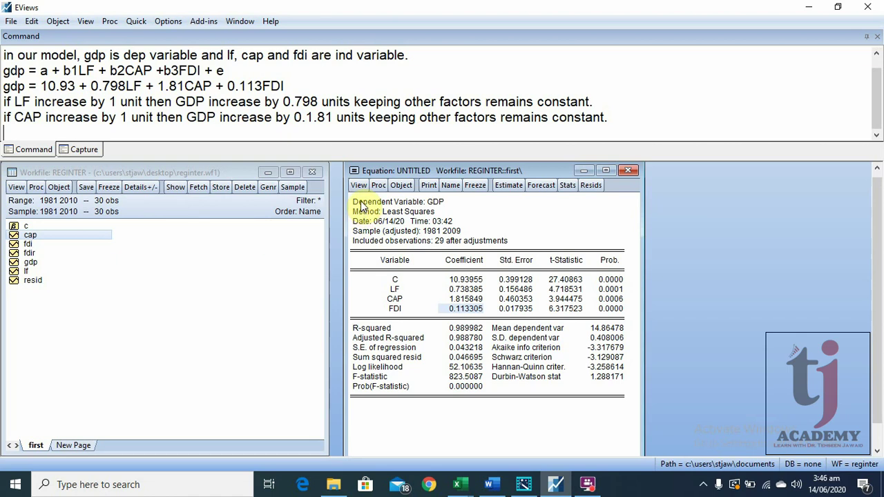
Highlight the regression output from the dependent variable line to the Durbin-Watson statistic, and the coefficients from C through FDI
{"action": "left_click_drag", "start_coordinate": [354, 200], "coordinate": [618, 379]}
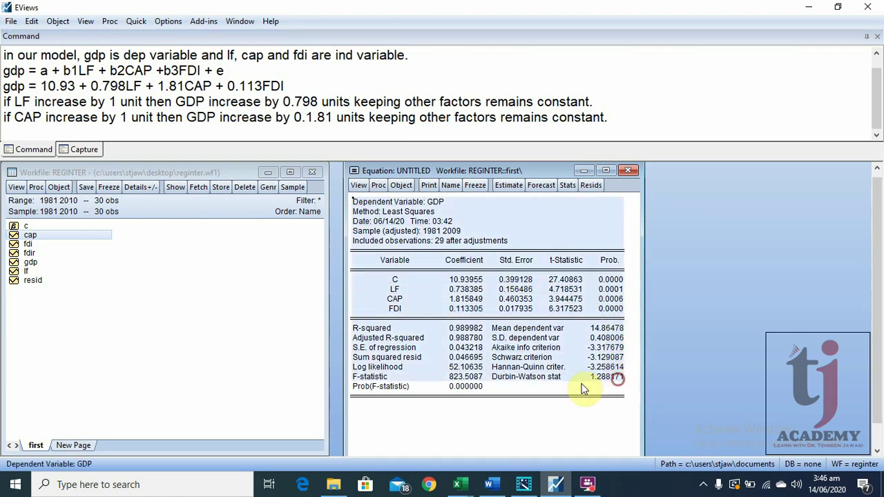
{"action": "left_click", "coordinate": [558, 377]}
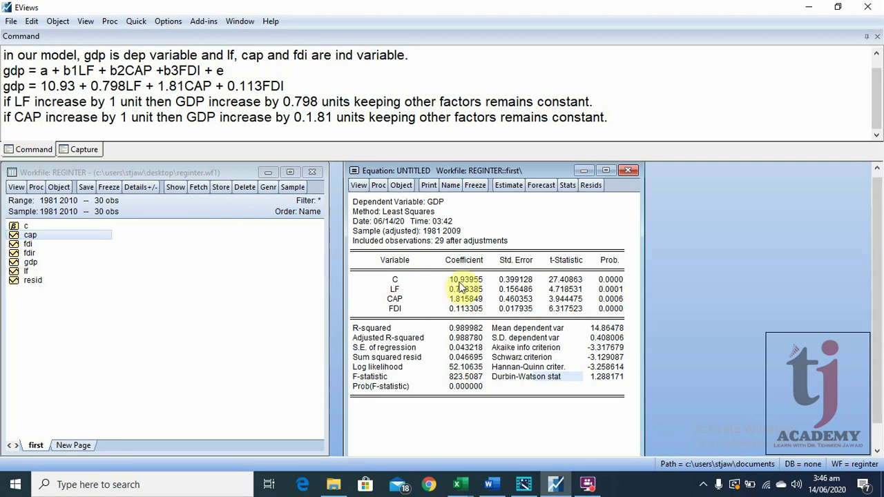
{"action": "left_click_drag", "start_coordinate": [460, 282], "coordinate": [473, 314]}
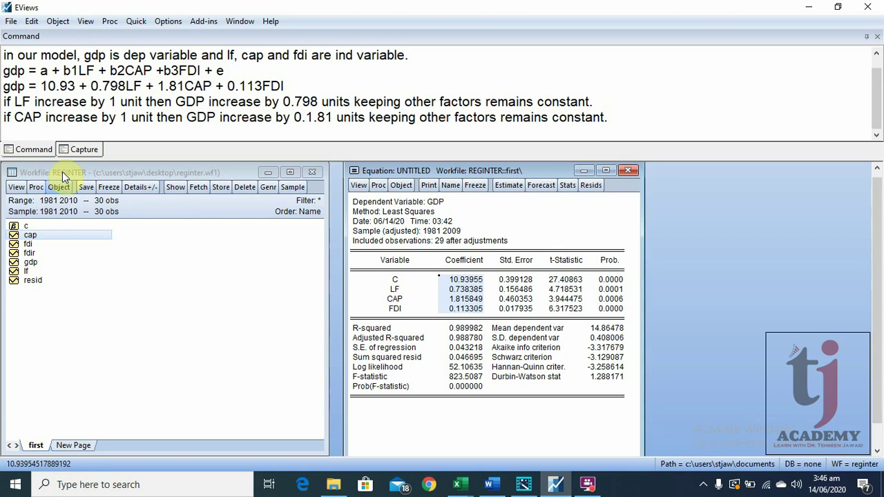
{"action": "left_click", "coordinate": [8, 128]}
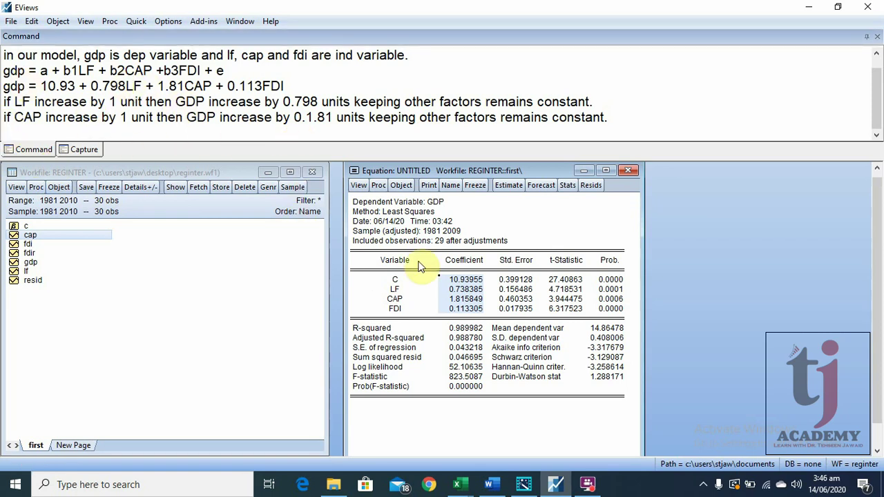
Correct the LF coefficient in the written equation to 0.738 and highlight the LF name and coefficient in the output
{"action": "left_click", "coordinate": [115, 86]}
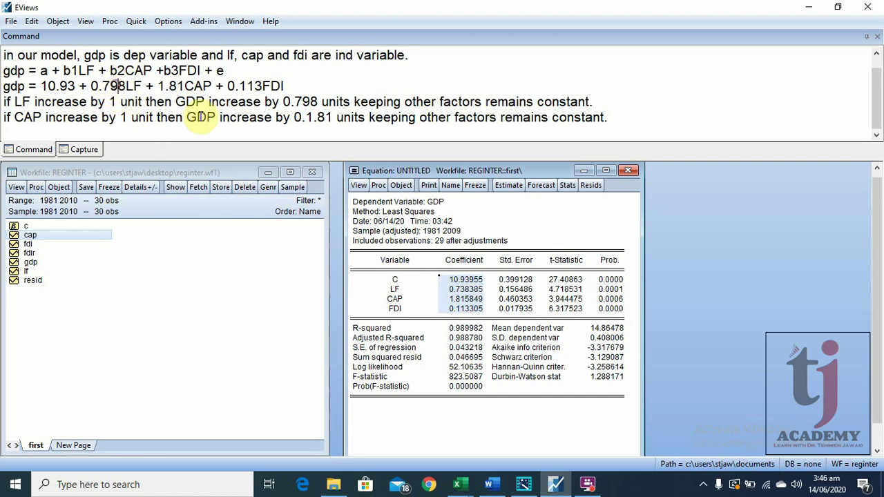
{"action": "left_click", "coordinate": [469, 288]}
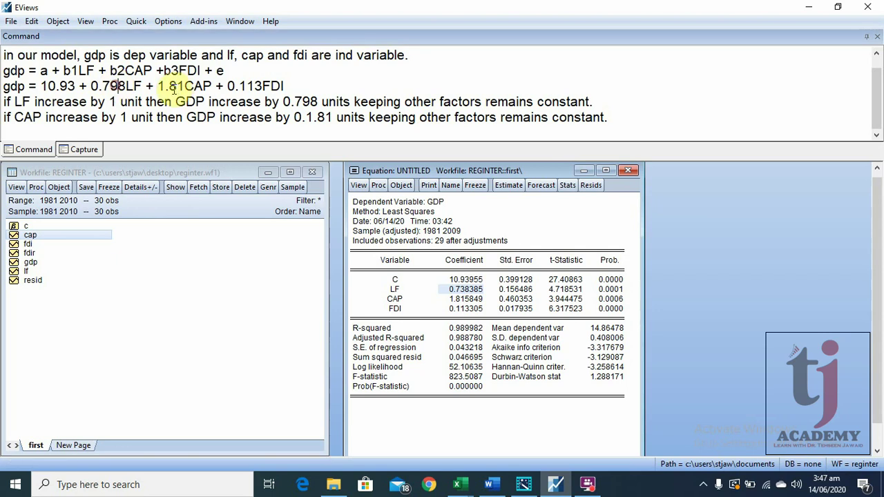
{"action": "key", "text": "BackSpace"}
{"action": "type", "text": "3"}
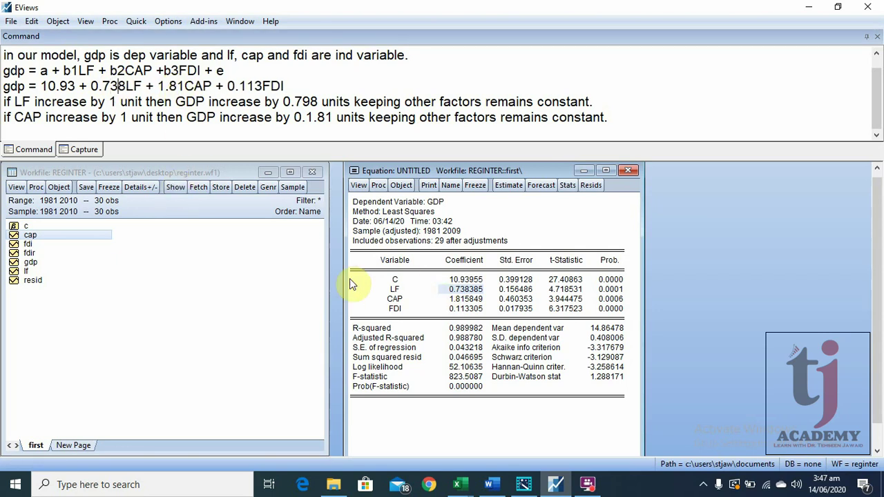
{"action": "left_click", "coordinate": [394, 289]}
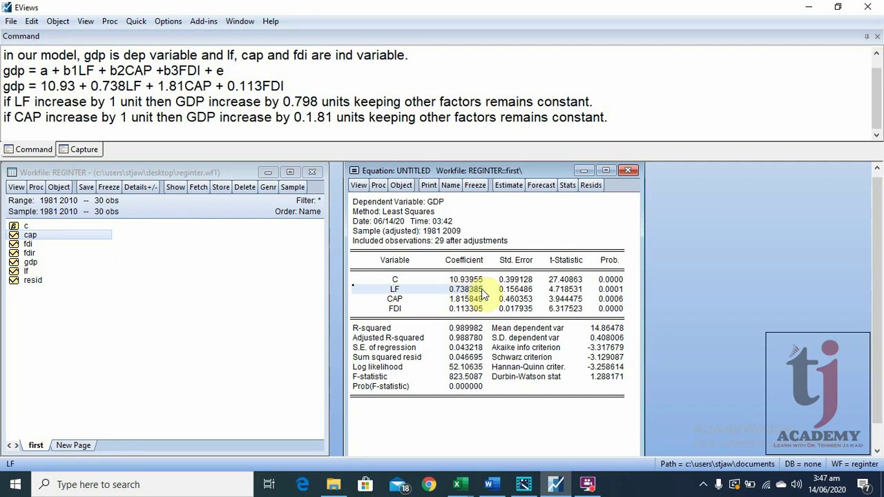
Write the note "chances of error with their coefficient (prob value)" on the blank line below the CAP sentence
{"action": "left_click", "coordinate": [8, 131]}
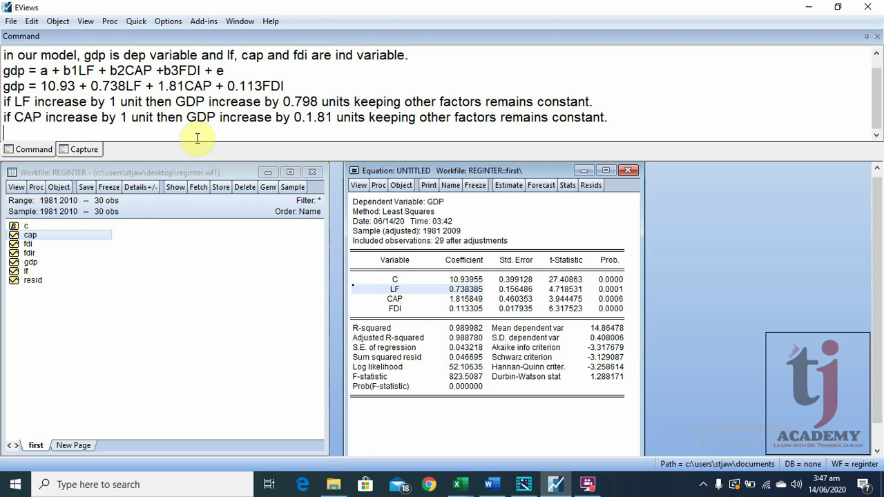
{"action": "type", "text": "chne"}
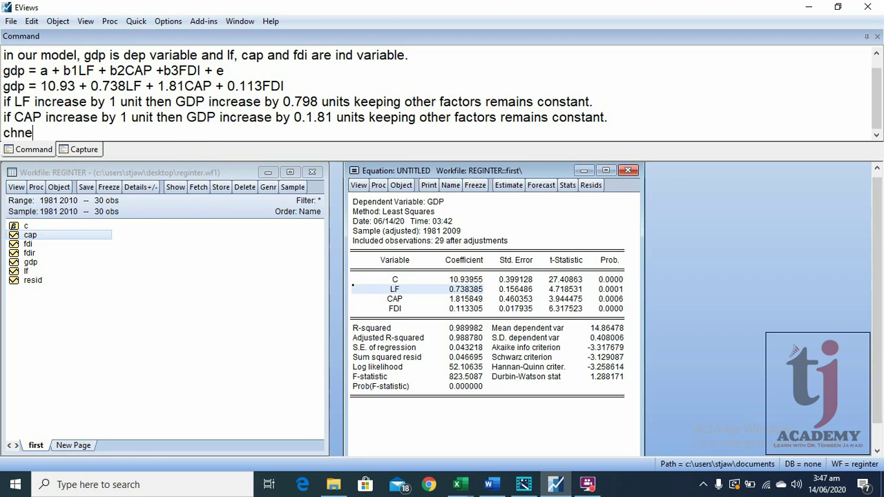
{"action": "key", "text": "BackSpace"}
{"action": "key", "text": "BackSpace"}
{"action": "type", "text": "ances of e"}
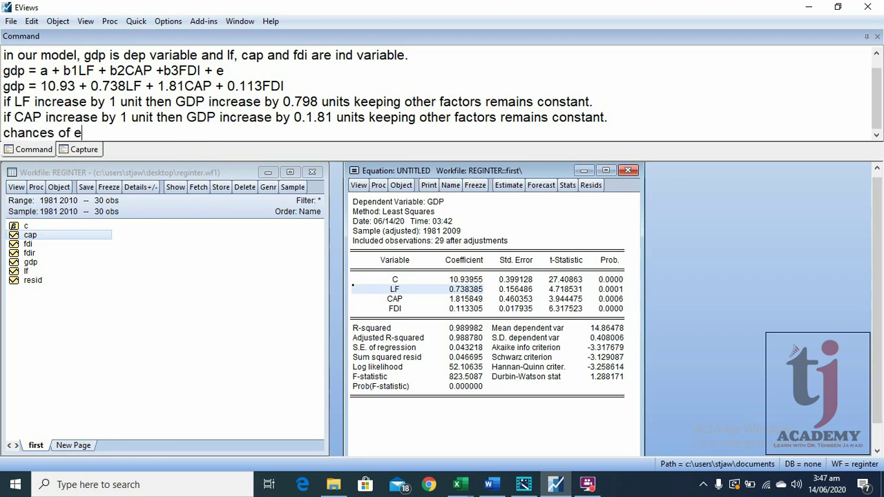
{"action": "type", "text": "rror with their c"}
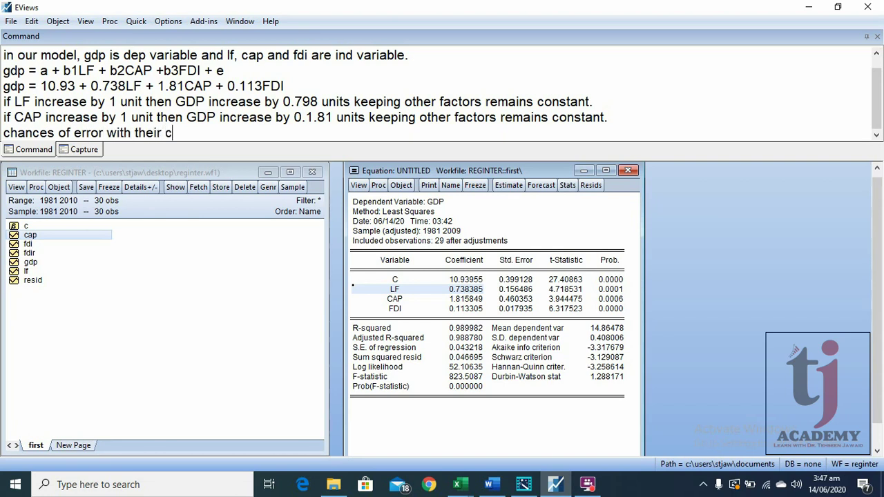
{"action": "type", "text": "oefficient"}
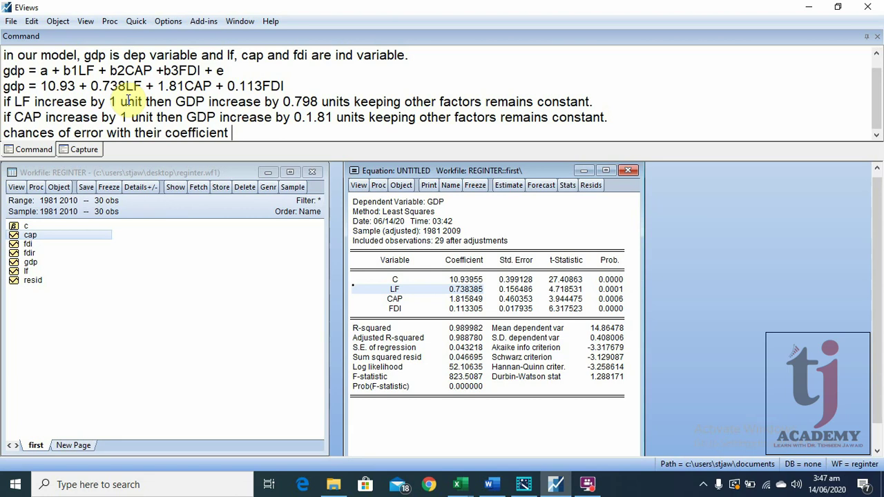
{"action": "type", "text": " ()"}
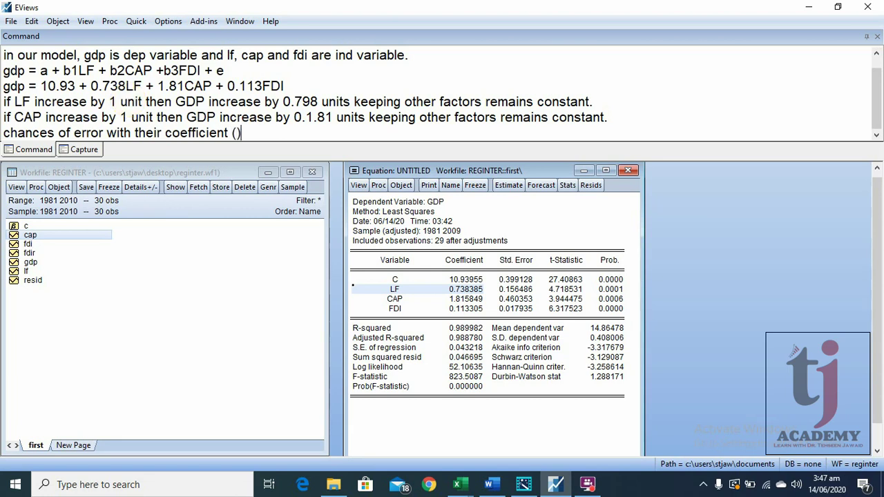
{"action": "key", "text": "Left"}
{"action": "type", "text": "prob value"}
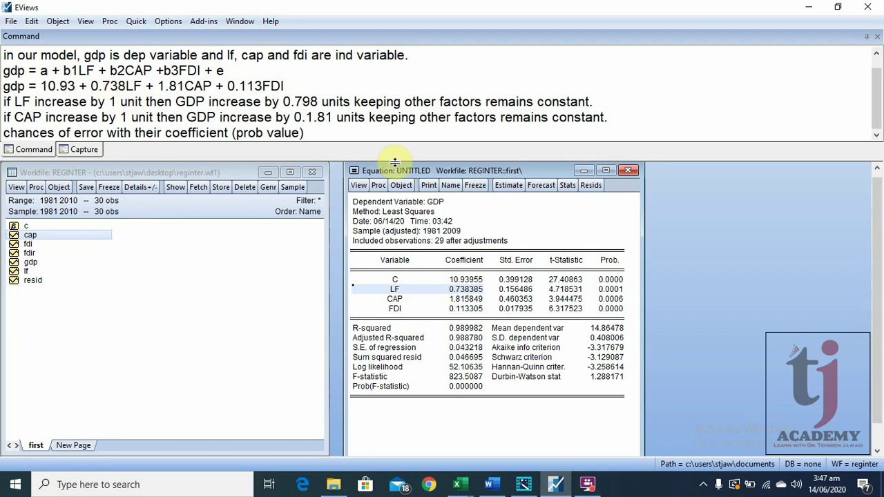
Examine the Prob. values of LF, CAP and FDI against their coefficients, highlighting both sets in the output
{"action": "left_click", "coordinate": [609, 268]}
{"action": "left_click_drag", "start_coordinate": [609, 268], "coordinate": [613, 309]}
{"action": "left_click", "coordinate": [615, 290]}
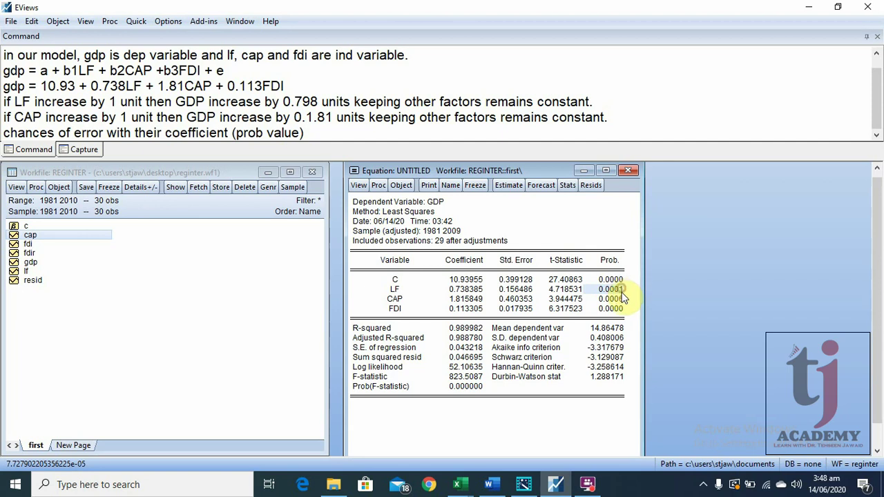
{"action": "left_click", "coordinate": [619, 301]}
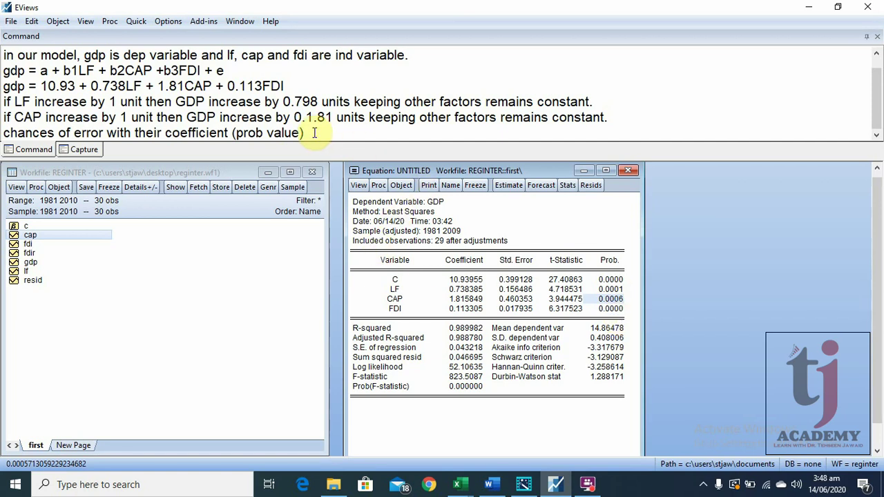
{"action": "left_click", "coordinate": [467, 297]}
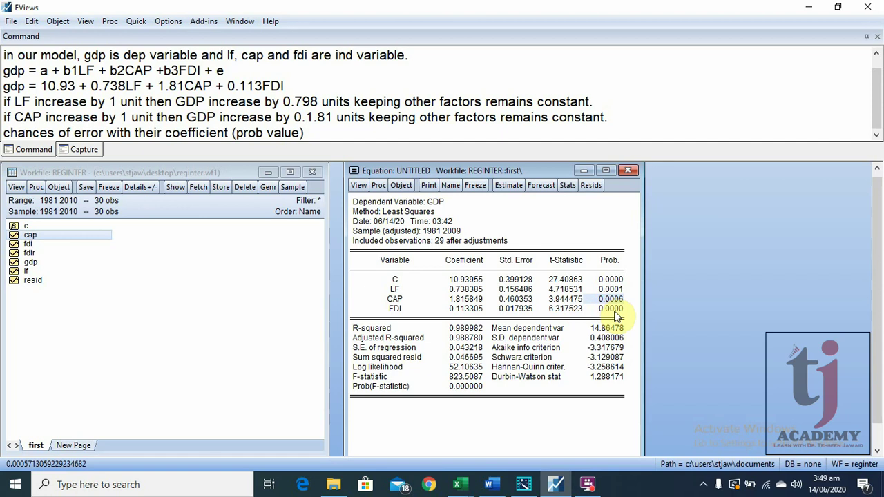
{"action": "left_click", "coordinate": [472, 290]}
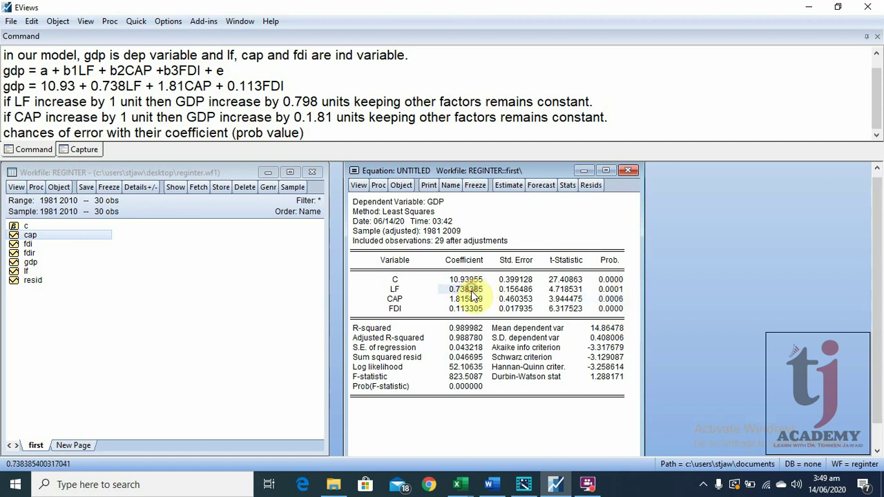
{"action": "left_click_drag", "start_coordinate": [473, 295], "coordinate": [473, 308]}
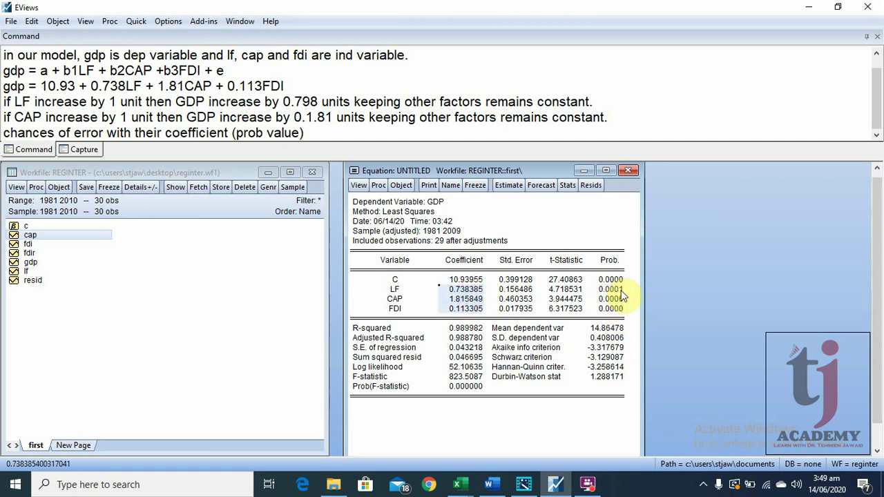
{"action": "left_click_drag", "start_coordinate": [621, 291], "coordinate": [621, 313]}
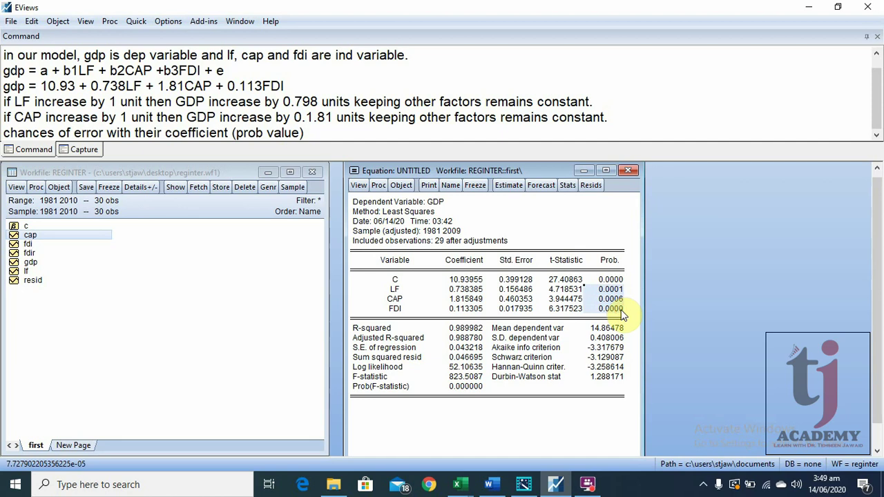
{"action": "left_click", "coordinate": [464, 293]}
{"action": "left_click_drag", "start_coordinate": [464, 292], "coordinate": [456, 309]}
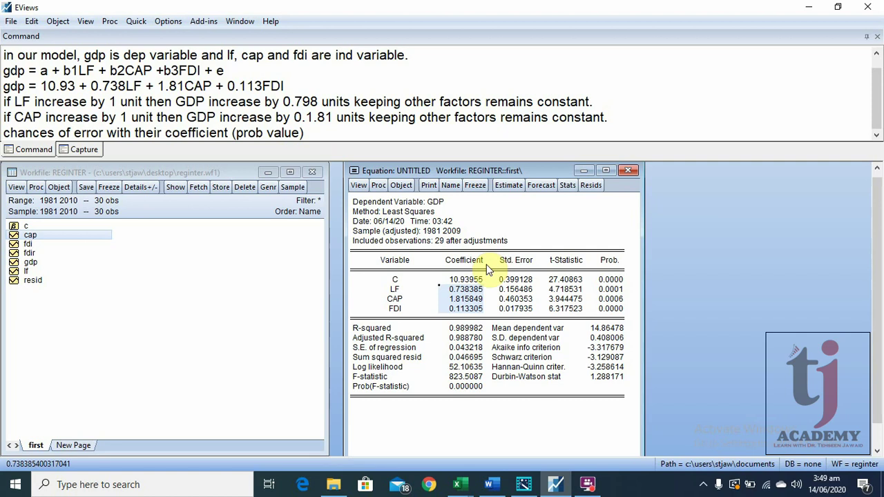
Add a line below the prob value note reading "Level of significance. Mostly 5% is considered"
{"action": "left_click", "coordinate": [308, 133]}
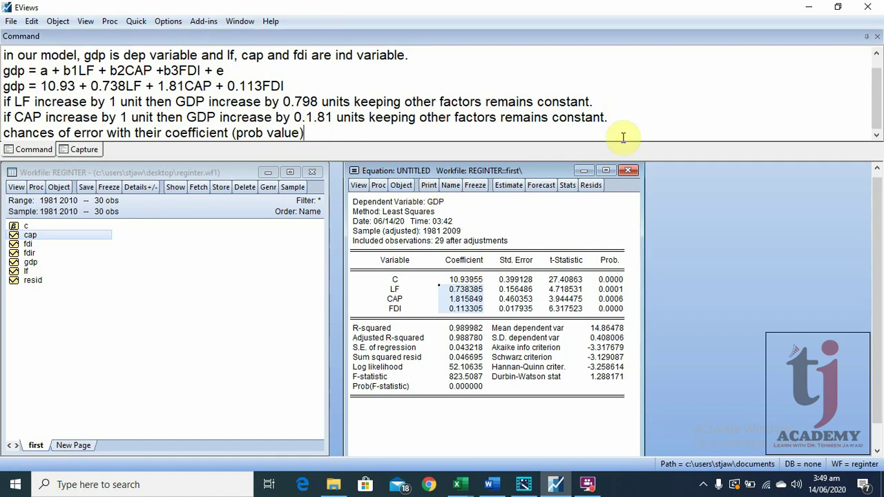
{"action": "key", "text": "Return"}
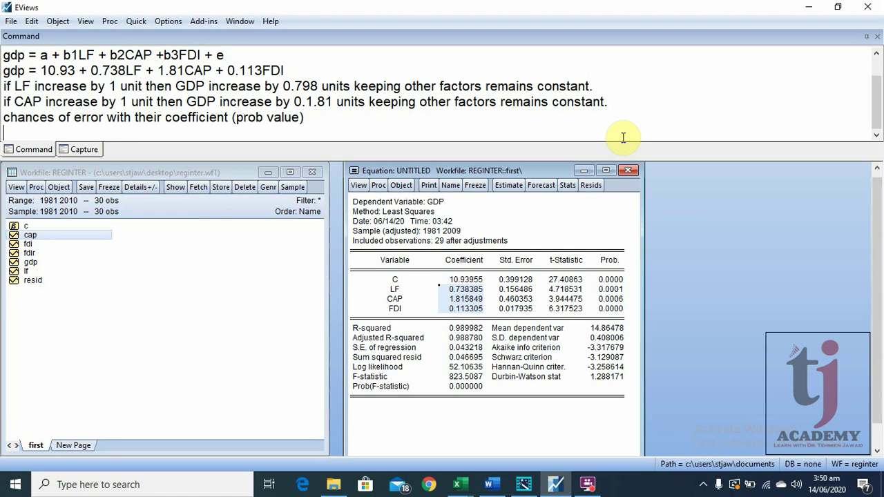
{"action": "type", "text": "Level "}
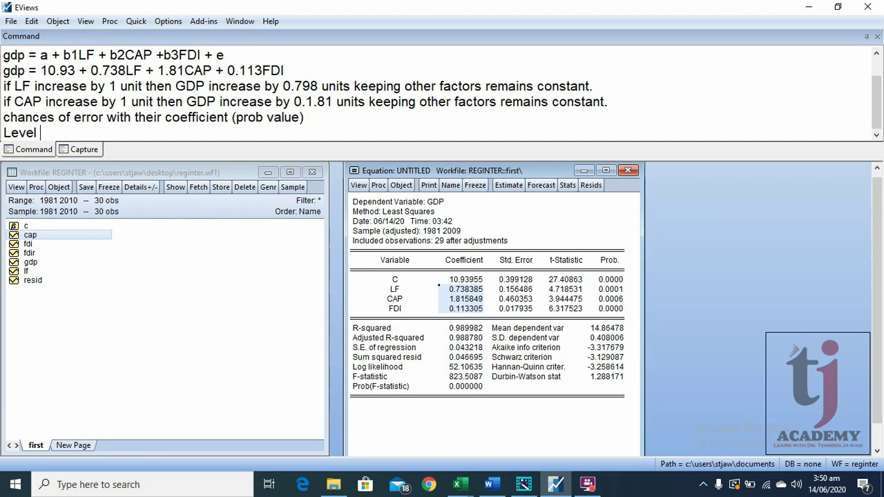
{"action": "type", "text": "of significance."}
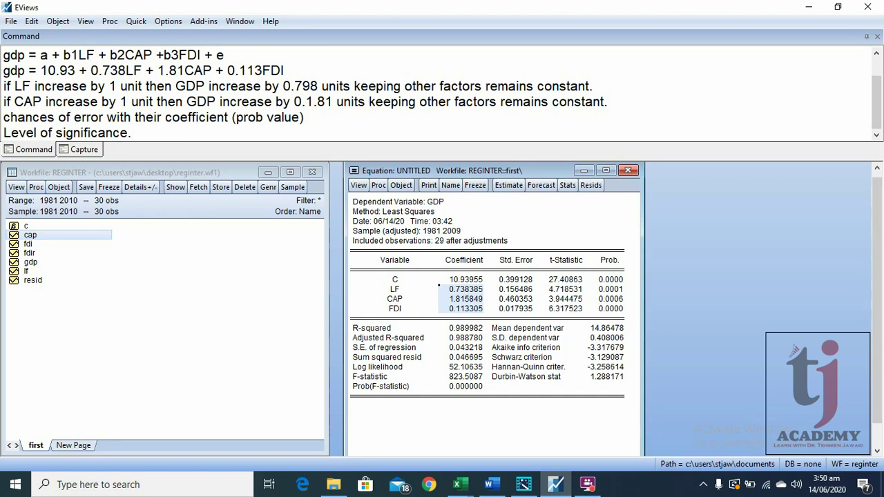
{"action": "type", "text": "Mostly 55"}
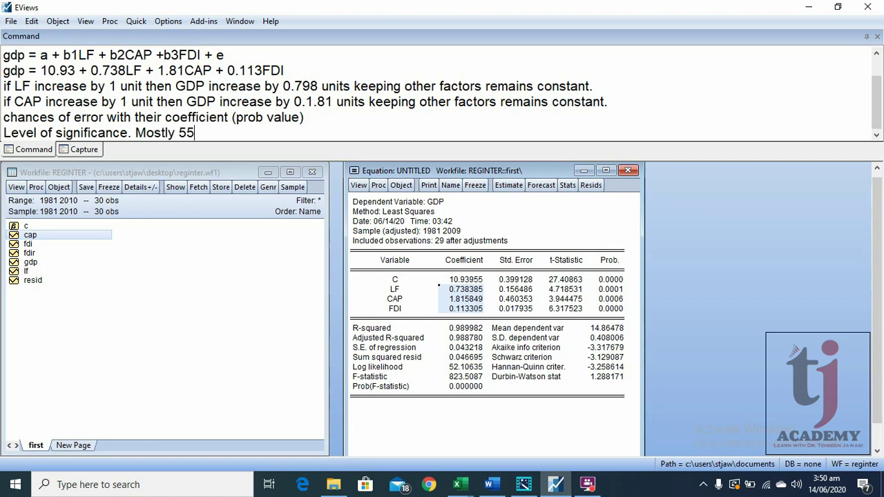
{"action": "key", "text": "BackSpace"}
{"action": "type", "text": "% is considered"}
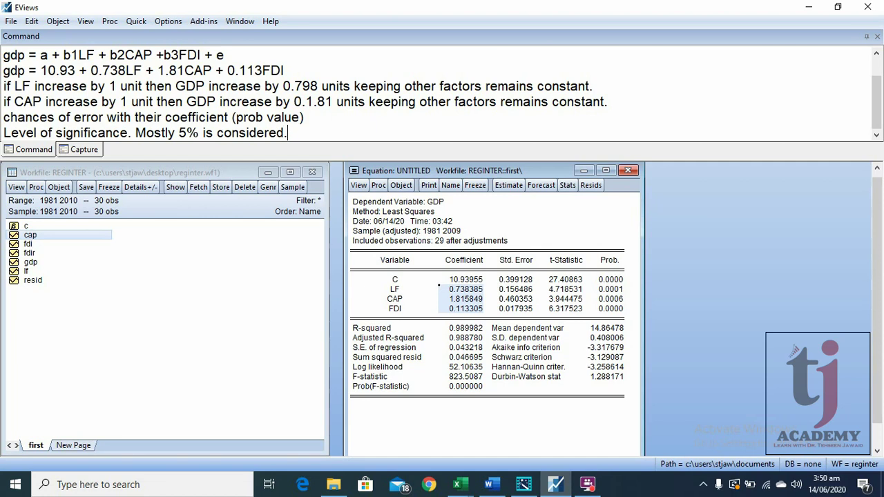
Extend the significance note with "If prob value is greater than 5% or 0.05 it means chances of error is high"
{"action": "type", "text": ". If prob val"}
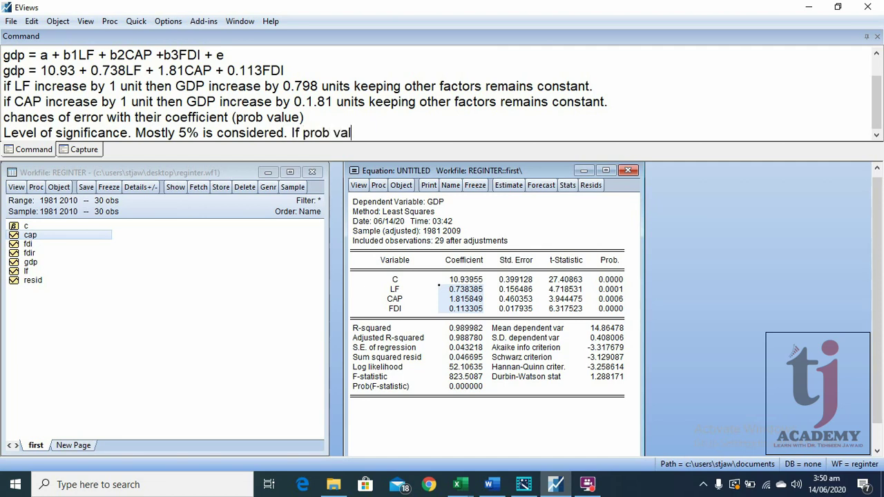
{"action": "type", "text": "ue is grea"}
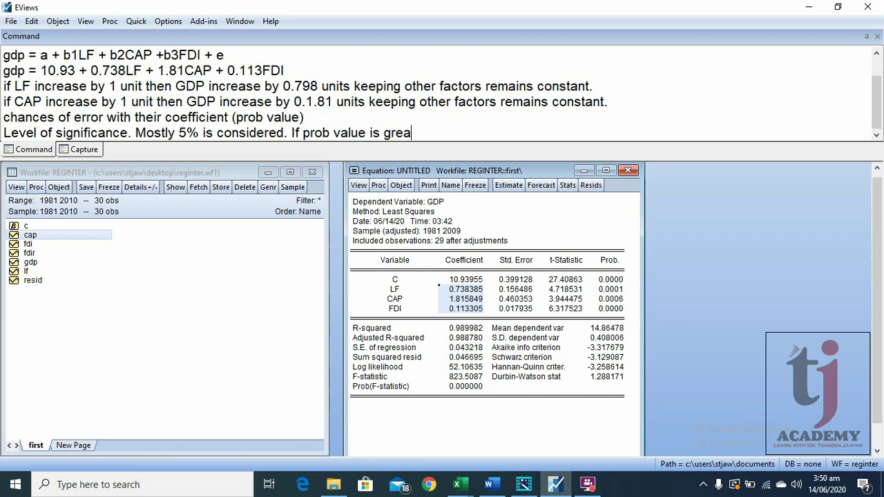
{"action": "type", "text": "ter than 5%"}
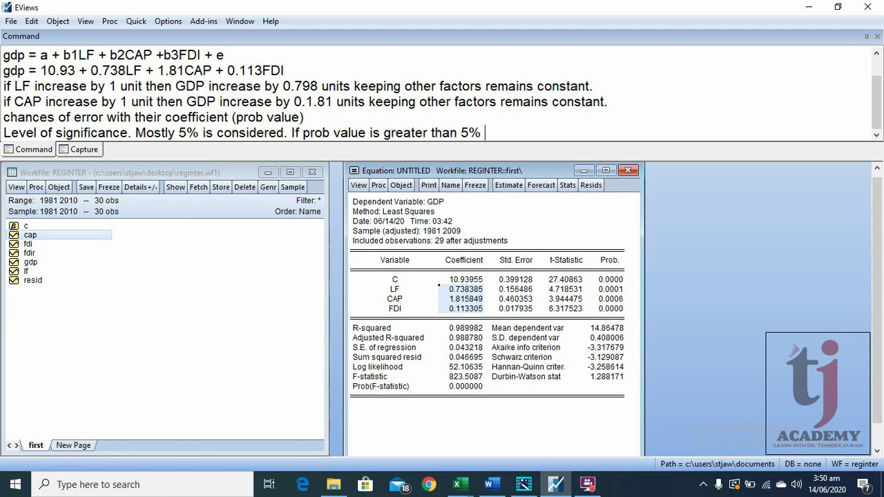
{"action": "type", "text": " or 0.05"}
{"action": "type", "text": "it means"}
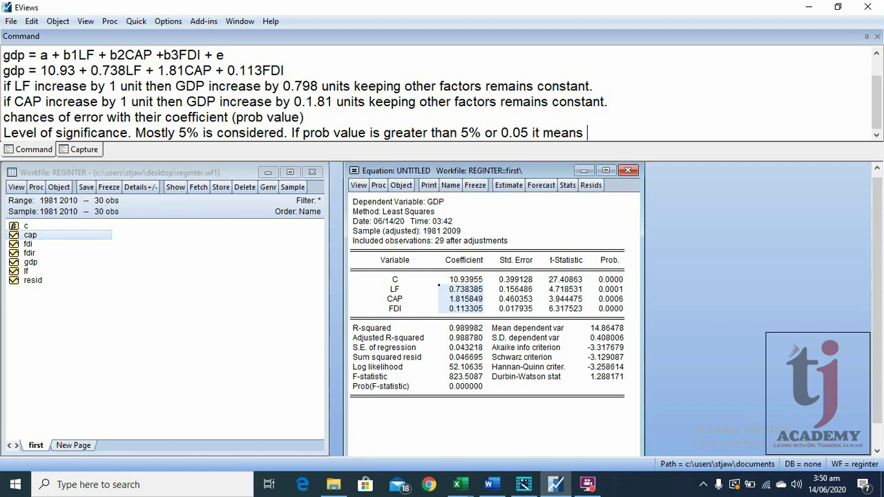
{"action": "type", "text": " chances "}
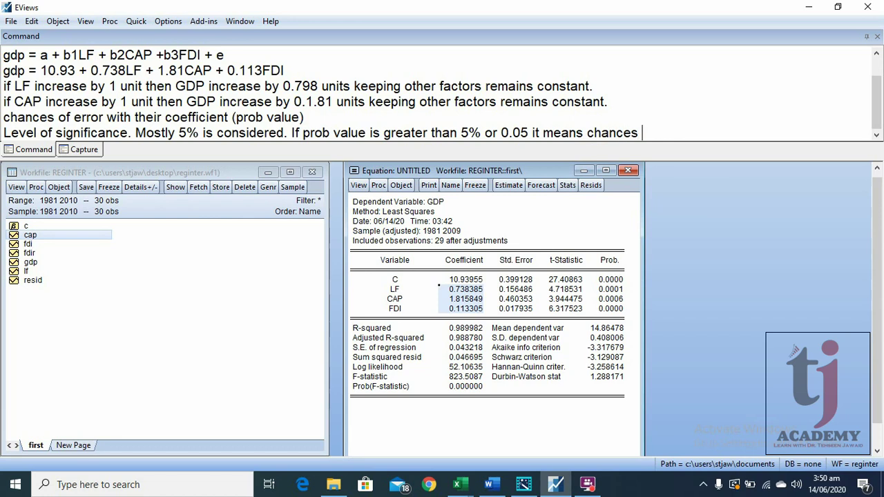
{"action": "type", "text": "of error is high a"}
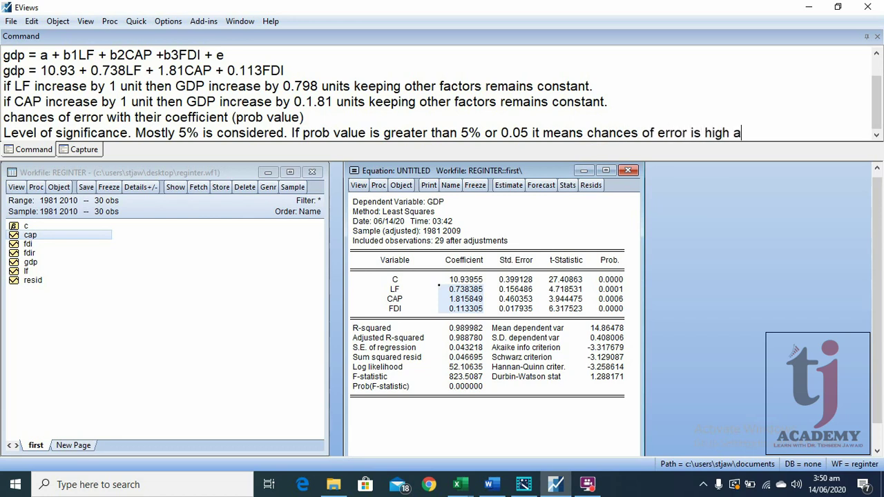
Complete the greater-than-5% sentence with "and we will not consider the regression result for particular variable"
{"action": "type", "text": "nd we will not consider"}
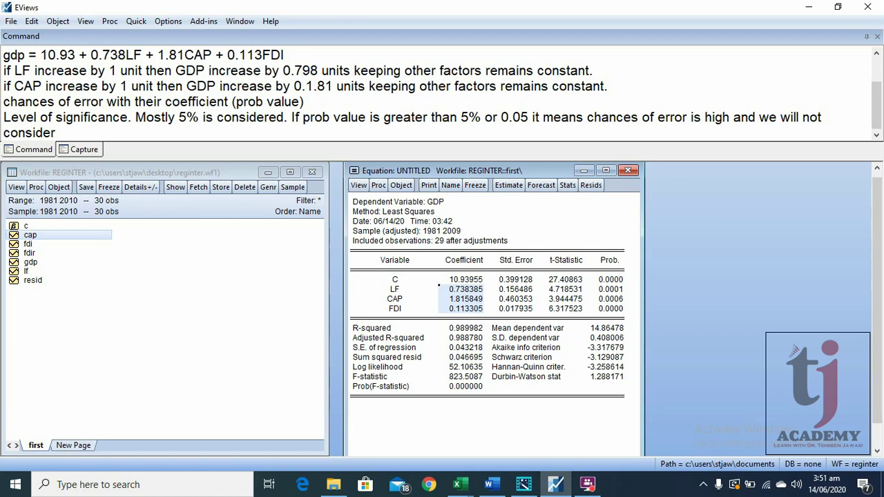
{"action": "type", "text": " the regression "}
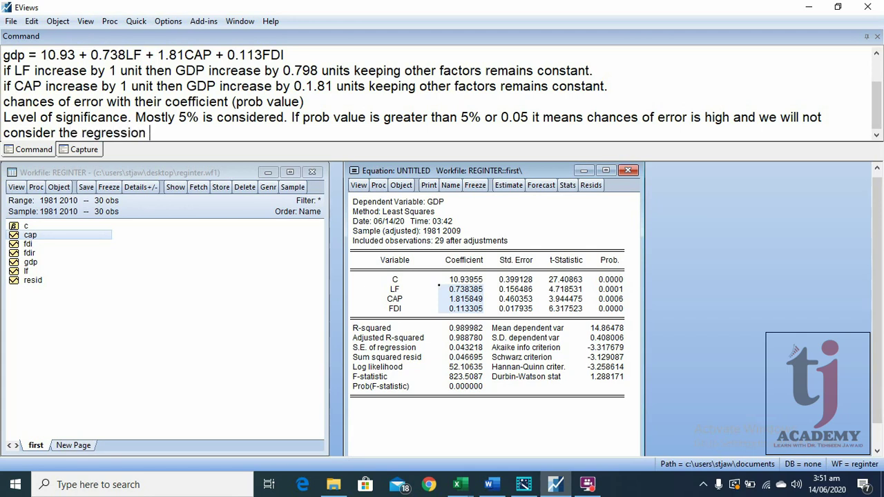
{"action": "type", "text": "result for particu"}
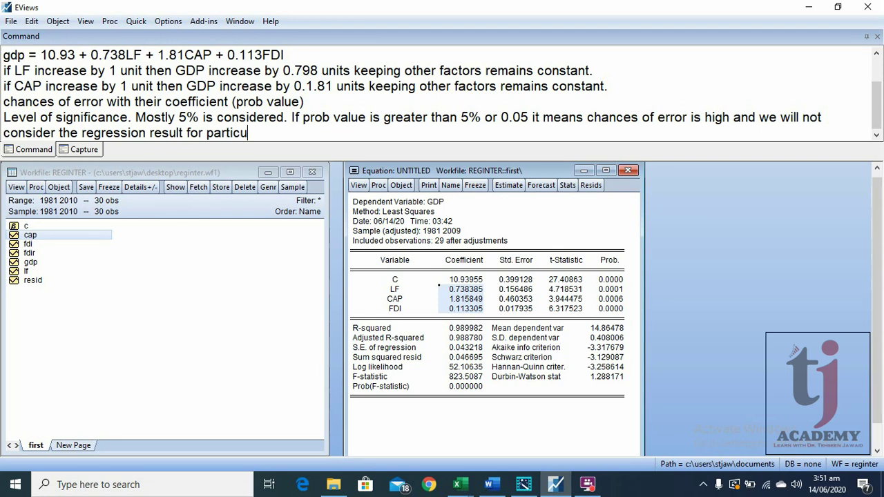
{"action": "type", "text": "lar variab"}
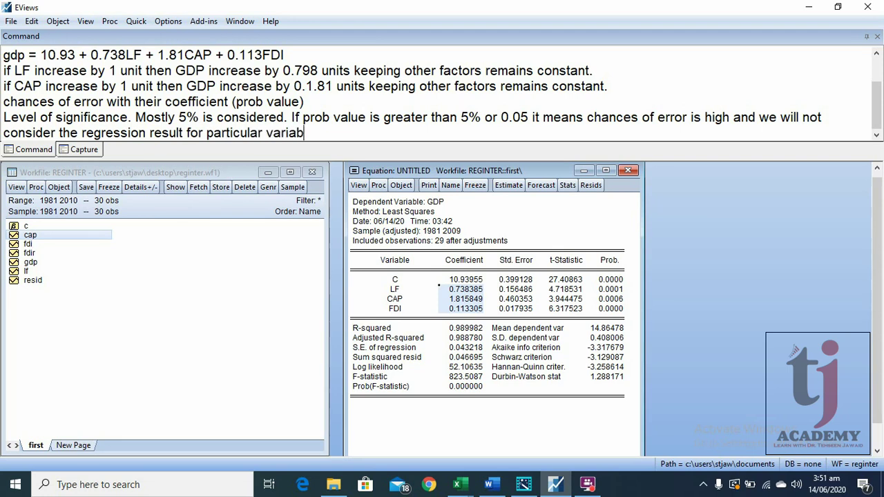
{"action": "type", "text": "le"}
Continue the note with ". and if chances of error or prob value is less than 5% or 0.05 it means"
{"action": "type", "text": ". and if chances of error o"}
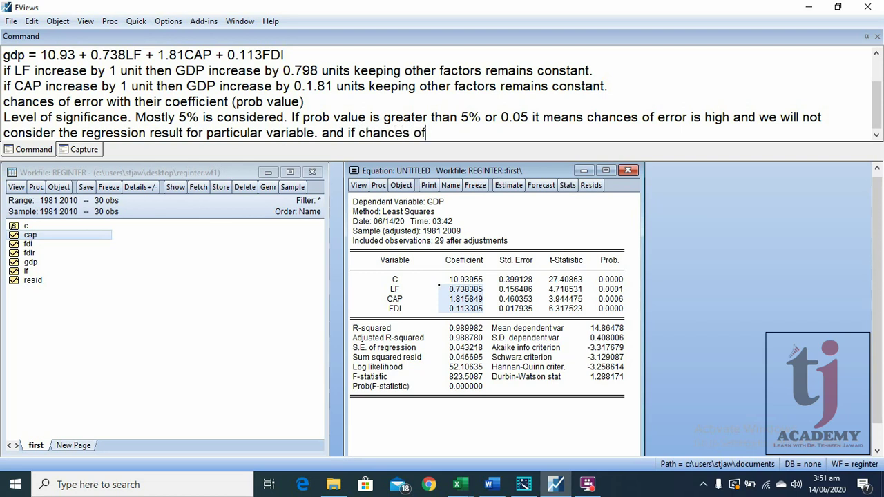
{"action": "type", "text": "r prob value"}
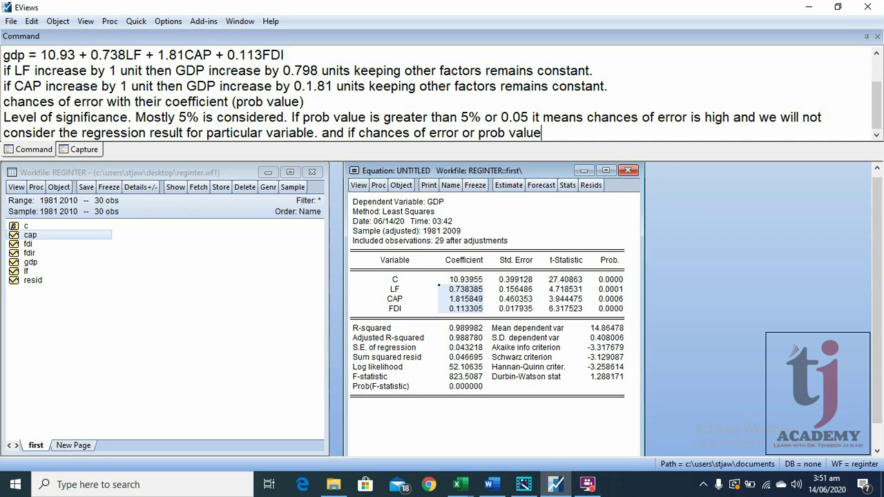
{"action": "type", "text": " is less than"}
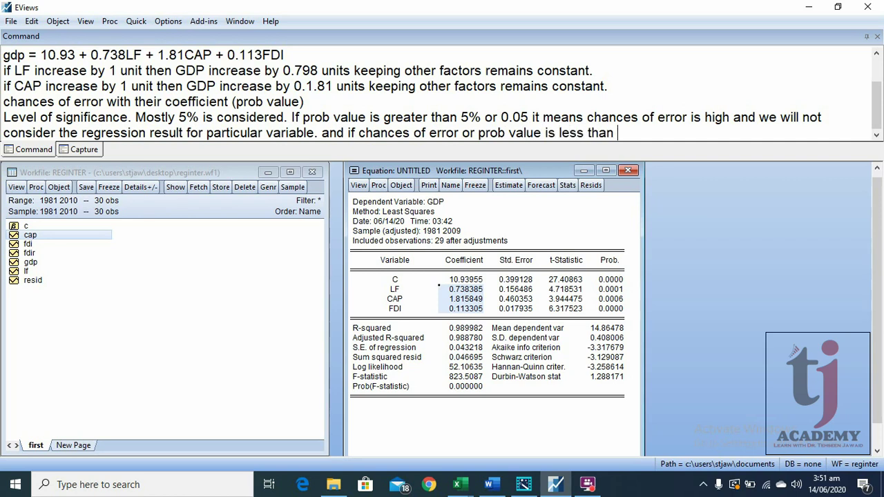
{"action": "type", "text": " 5% or 0.05 it means "}
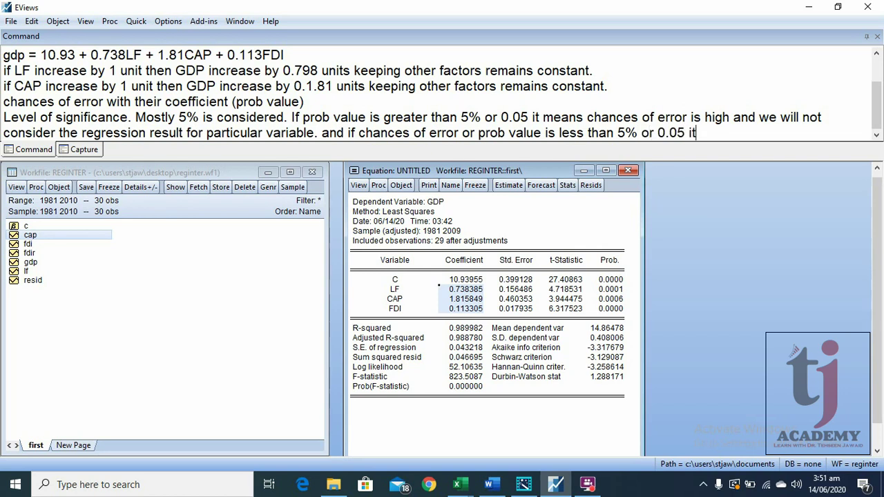
Finish the less-than-5% sentence with "regression results are considerable and variables is significant."
{"action": "type", "text": "regression "}
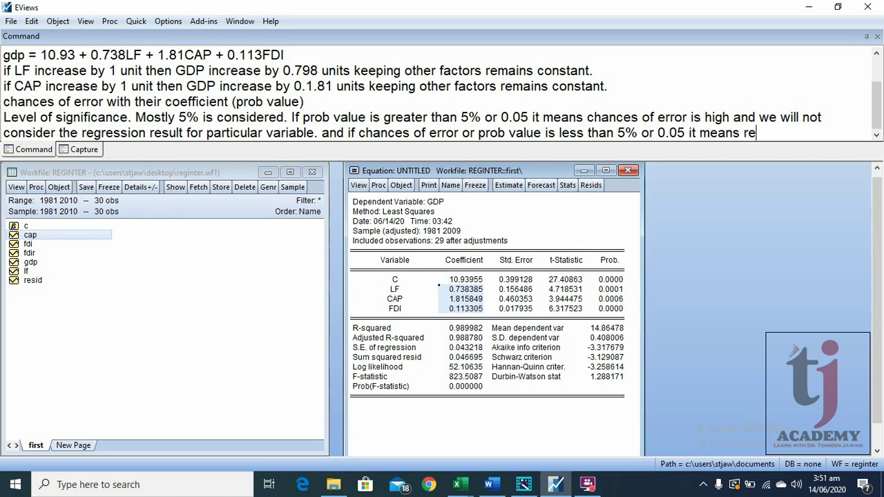
{"action": "type", "text": "results a"}
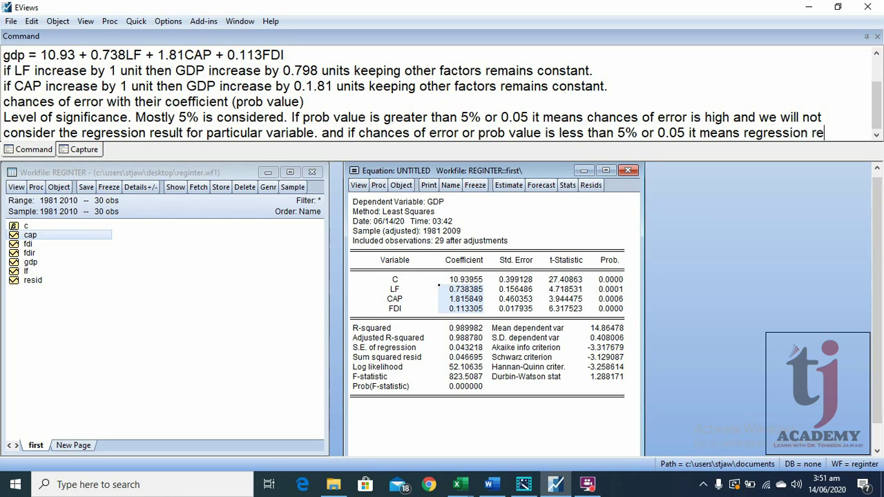
{"action": "type", "text": "re considera"}
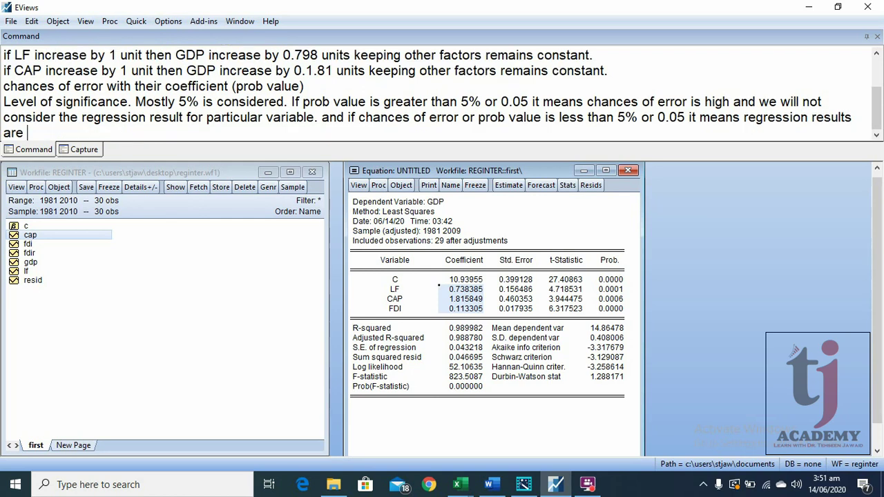
{"action": "type", "text": "ble and "}
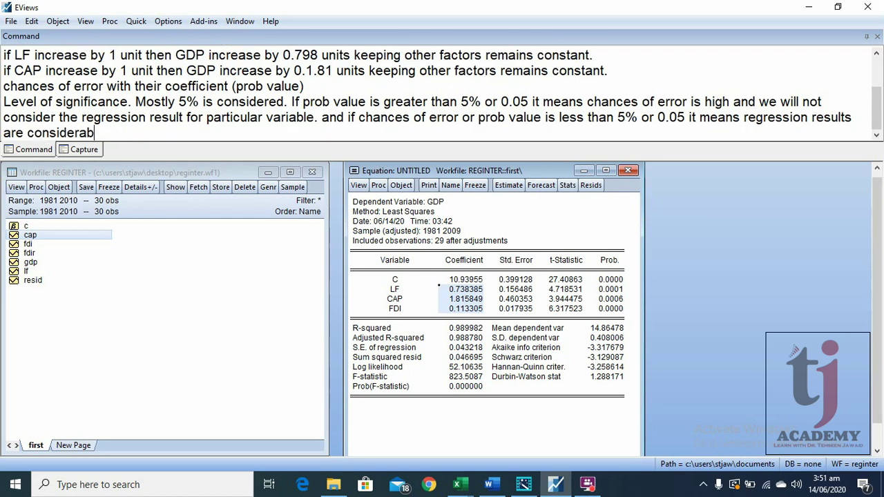
{"action": "type", "text": "variables is sig"}
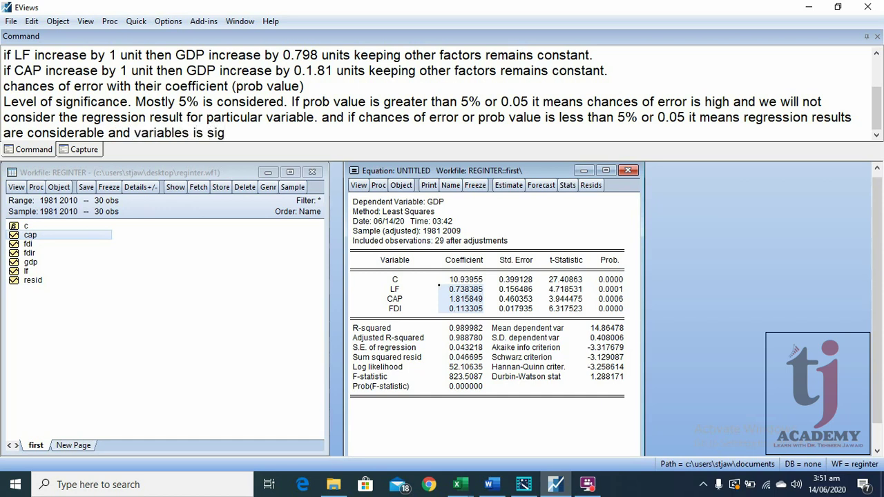
{"action": "key", "text": "BackSpace"}
{"action": "type", "text": "nificant."}
{"action": "left_click", "coordinate": [218, 132]}
{"action": "type", "text": "g"}
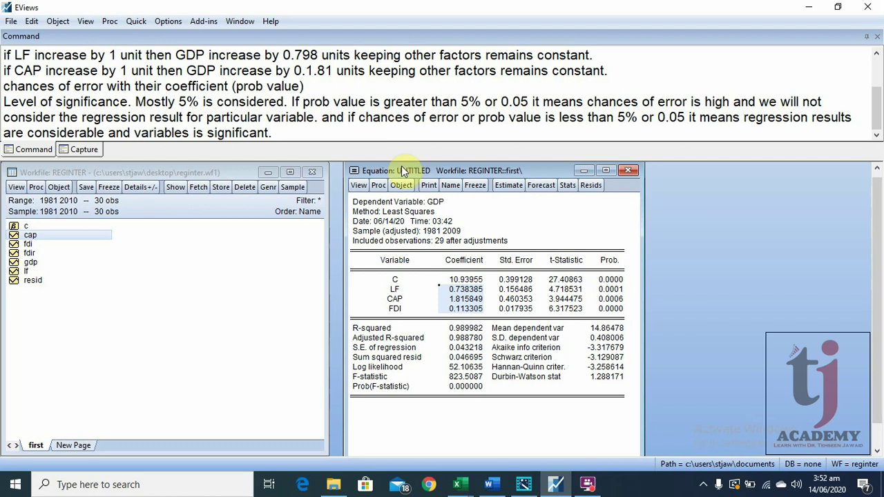
Compare the Prob. values and coefficients with the written phrase "less than 5% or 0.05", highlighting each in turn
{"action": "left_click", "coordinate": [617, 290]}
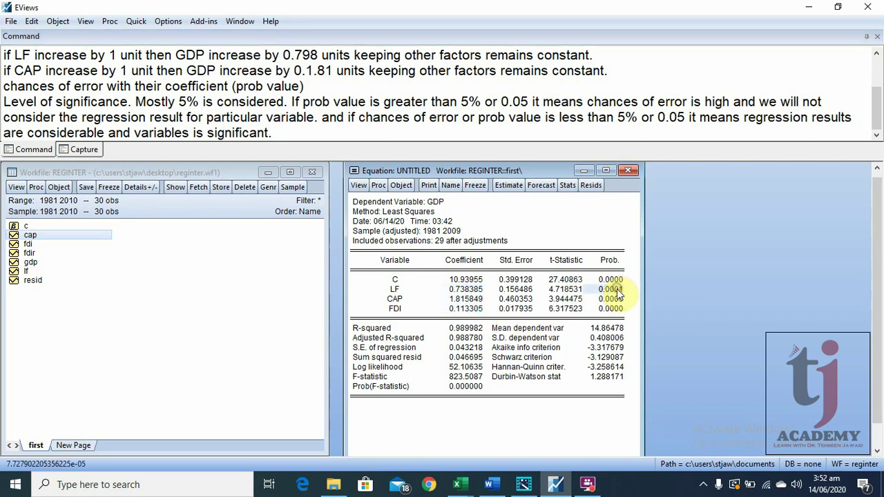
{"action": "left_click_drag", "start_coordinate": [618, 294], "coordinate": [615, 311]}
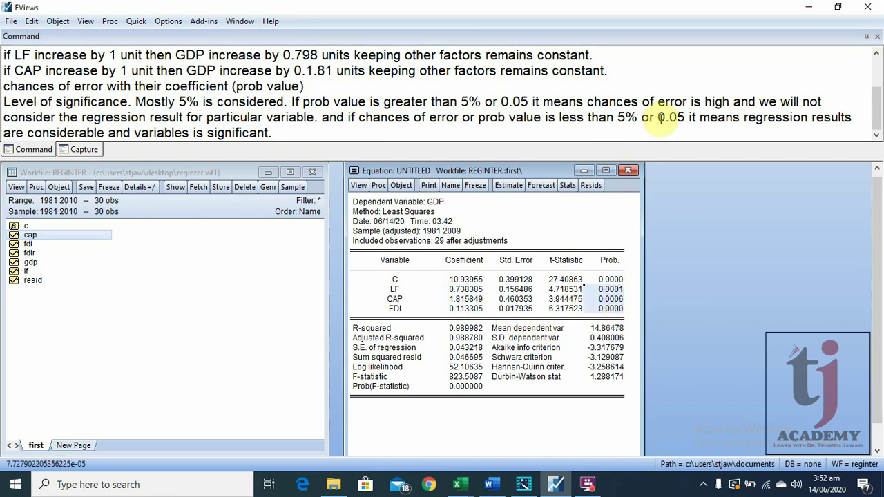
{"action": "left_click_drag", "start_coordinate": [658, 117], "coordinate": [686, 127]}
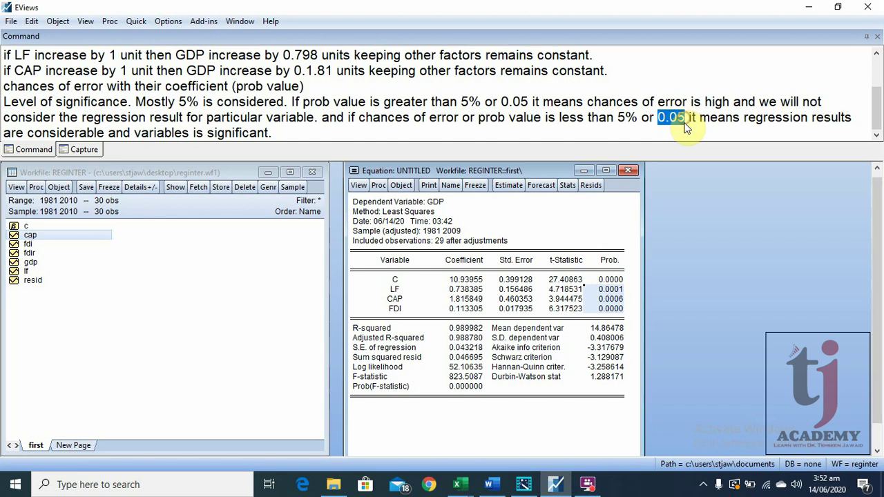
{"action": "left_click_drag", "start_coordinate": [560, 117], "coordinate": [685, 119]}
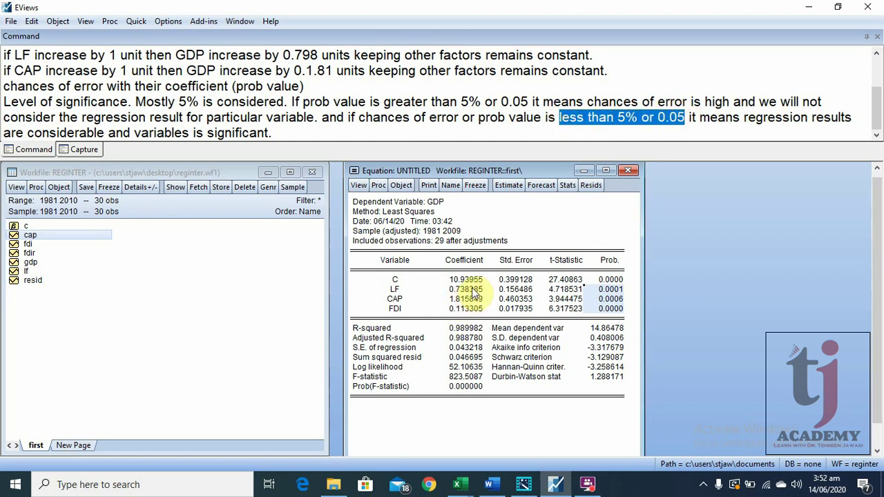
{"action": "left_click_drag", "start_coordinate": [473, 291], "coordinate": [472, 308]}
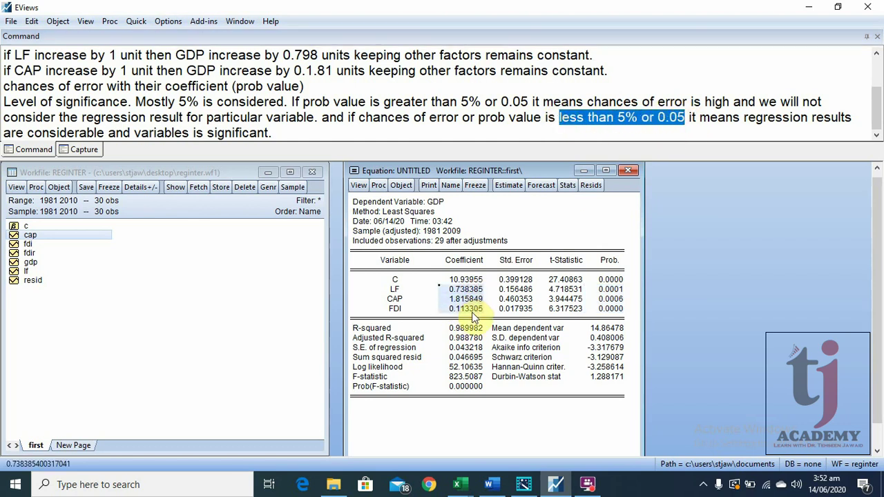
{"action": "left_click", "coordinate": [512, 289]}
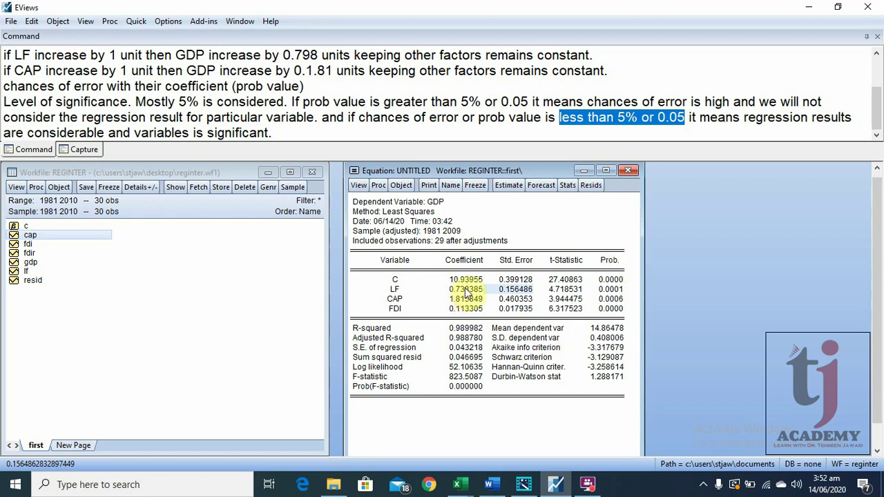
{"action": "left_click_drag", "start_coordinate": [462, 288], "coordinate": [468, 312]}
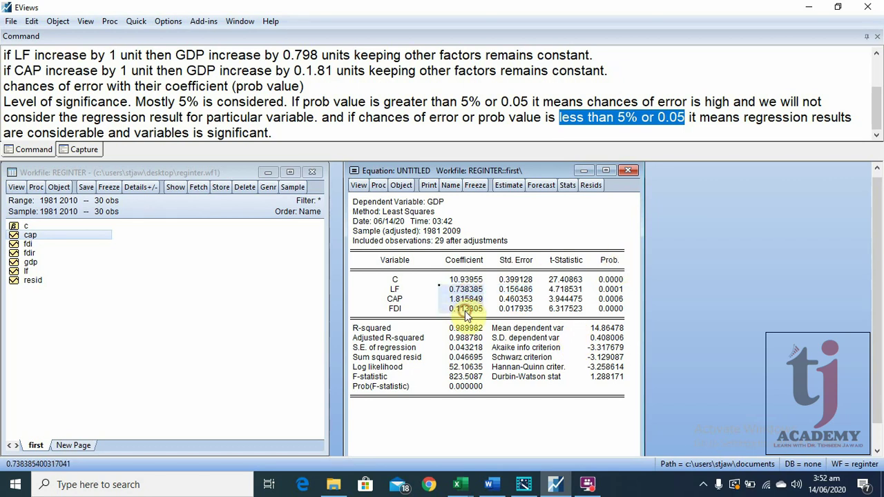
{"action": "left_click_drag", "start_coordinate": [611, 279], "coordinate": [620, 317]}
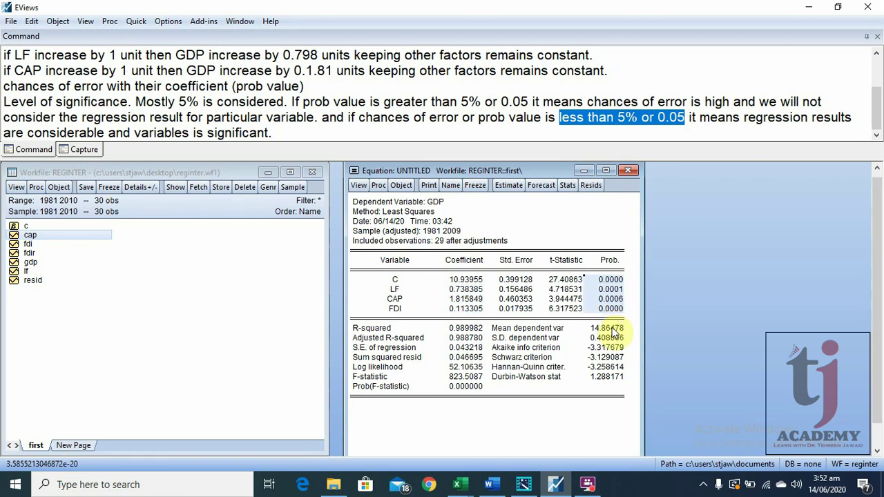
Highlight the t-Statistic column of the regression output and begin a new note line with "t cal and t tabulated"
{"action": "left_click_drag", "start_coordinate": [569, 266], "coordinate": [566, 308]}
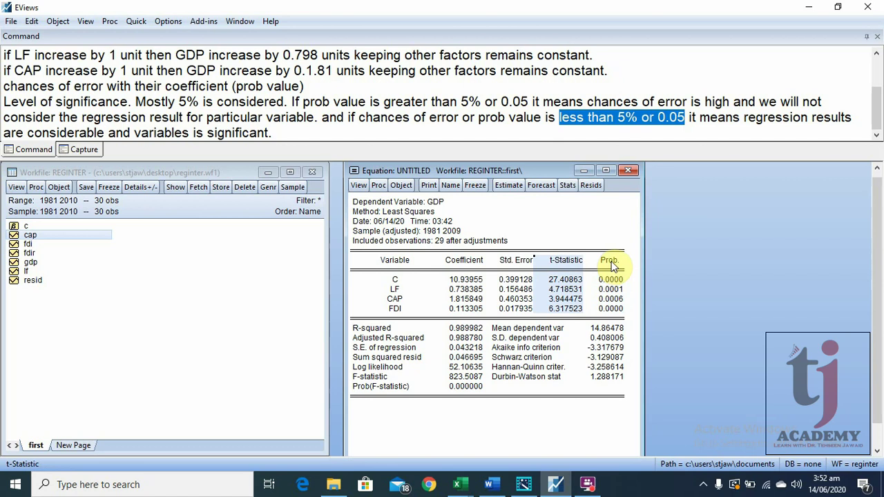
{"action": "left_click", "coordinate": [278, 133]}
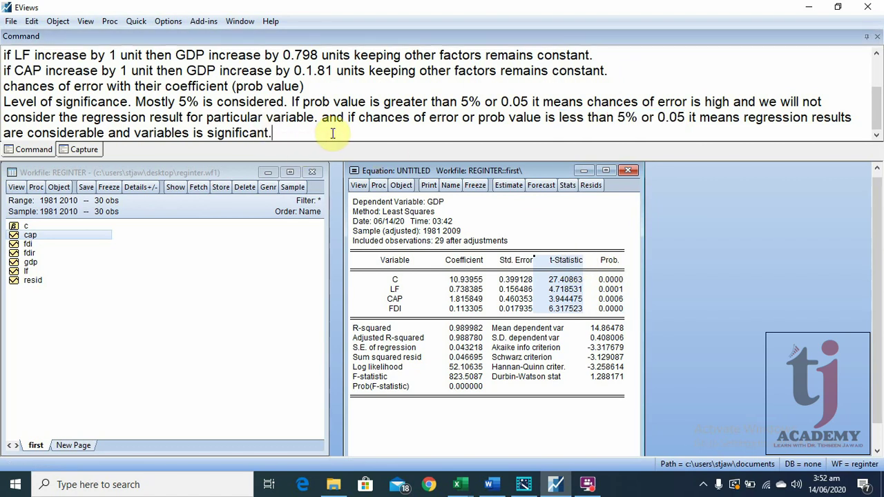
{"action": "key", "text": "Return"}
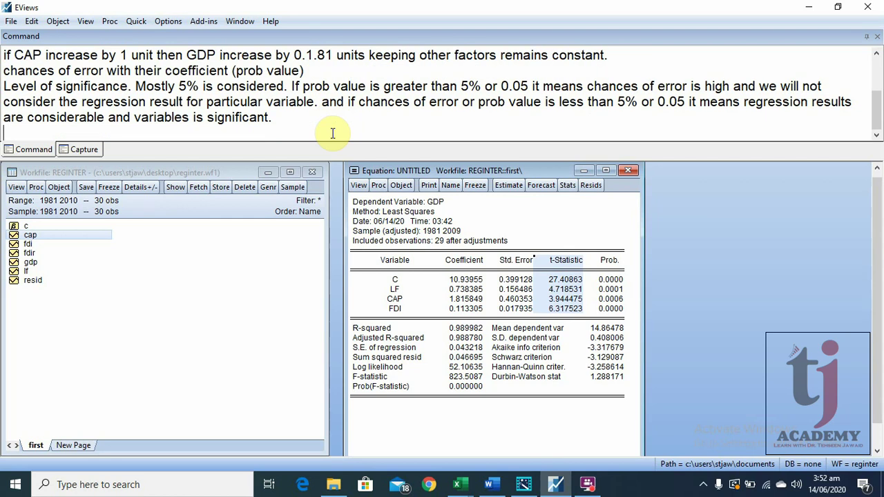
{"action": "type", "text": "t "}
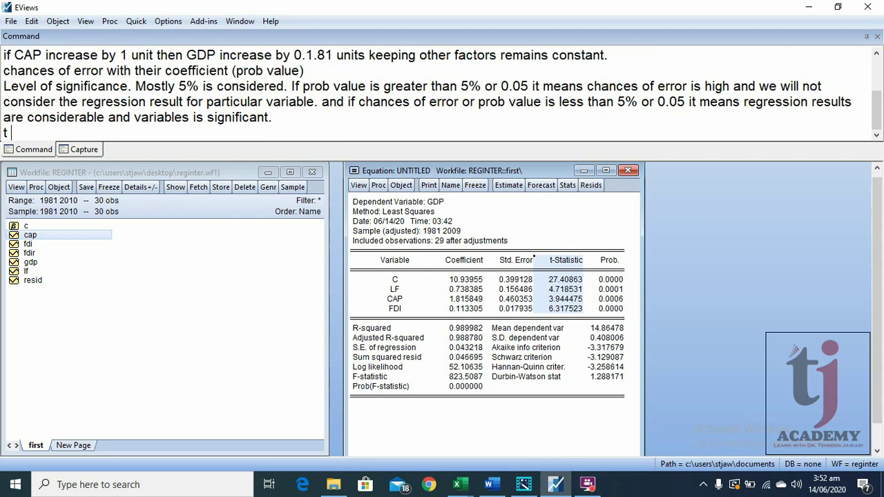
{"action": "type", "text": "cal and t tabulated"}
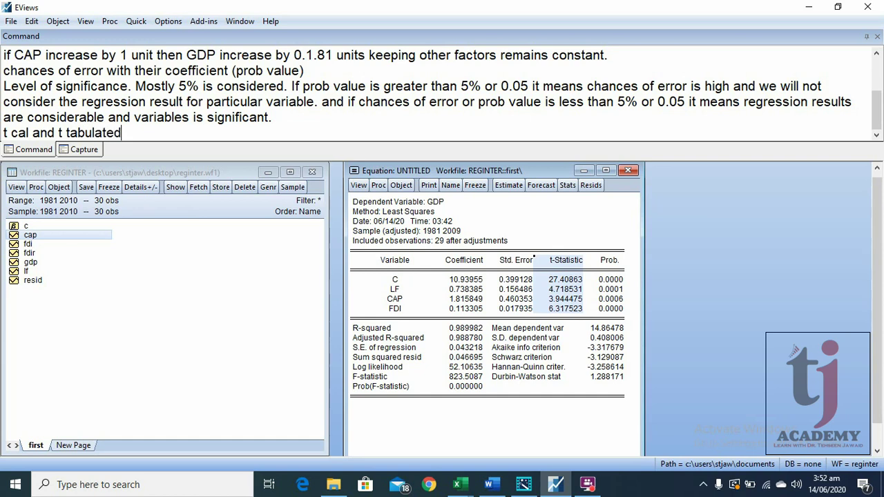
Continue the t-statistic note with ". if t calculated is greater than t tabulated"
{"action": "type", "text": ". if t calculated "}
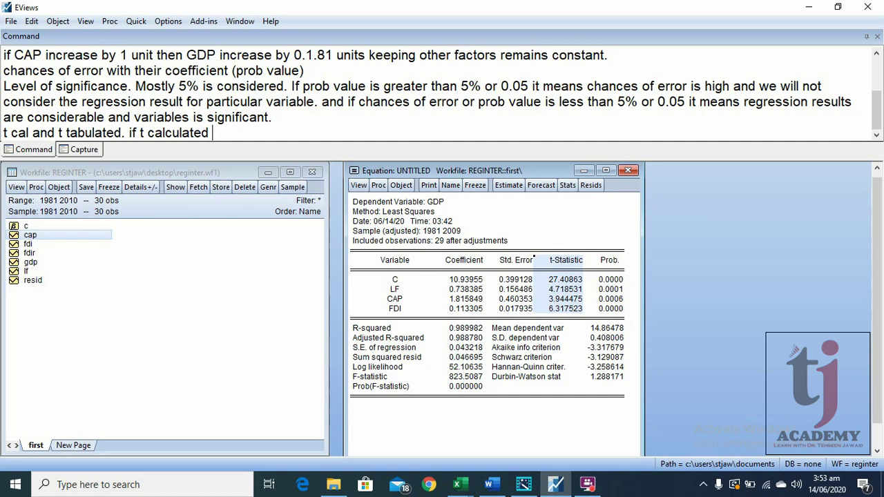
{"action": "type", "text": "is greater "}
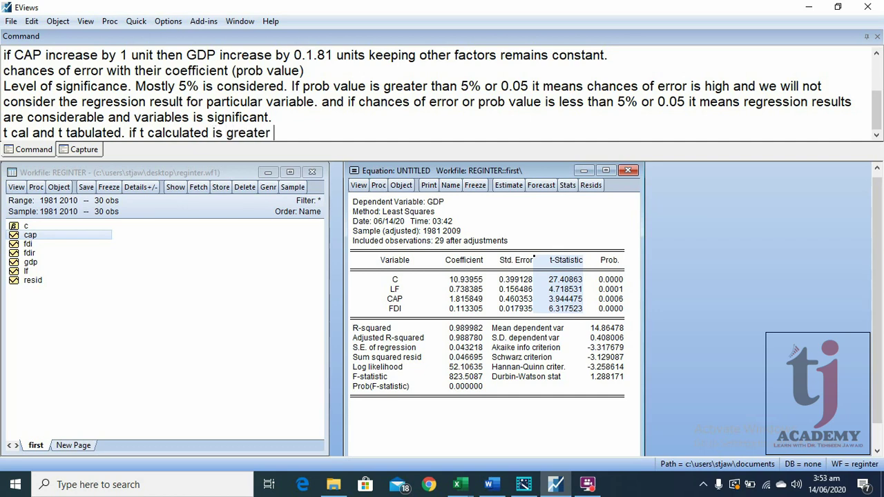
{"action": "type", "text": "than t tab"}
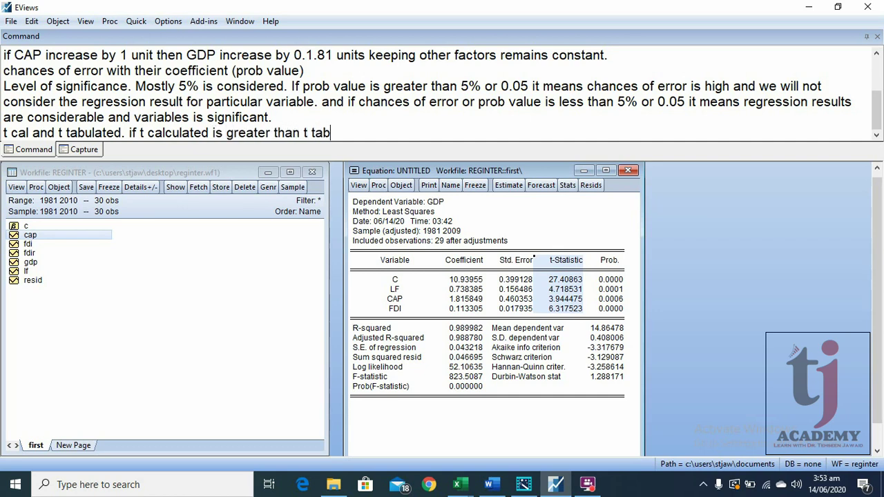
{"action": "type", "text": "ulated"}
Finish the t-statistic sentence with "it means reject Ho and variable is significant."
{"action": "type", "text": " it m"}
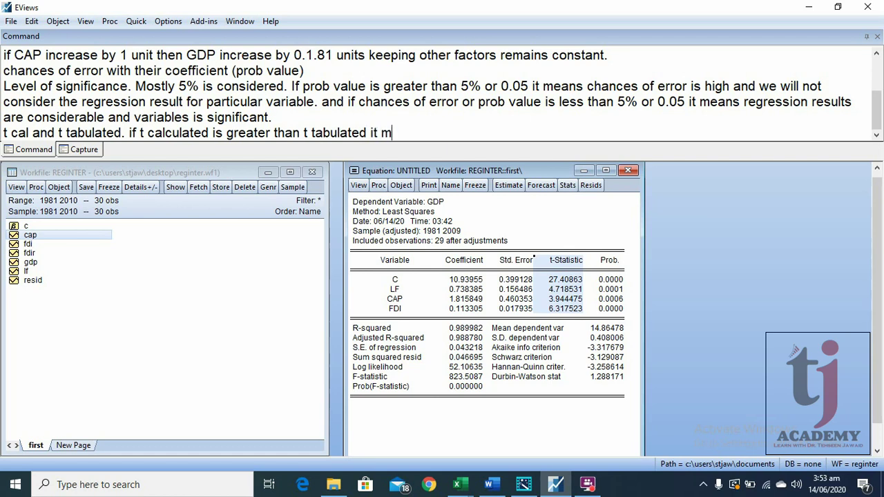
{"action": "type", "text": "eans reject "}
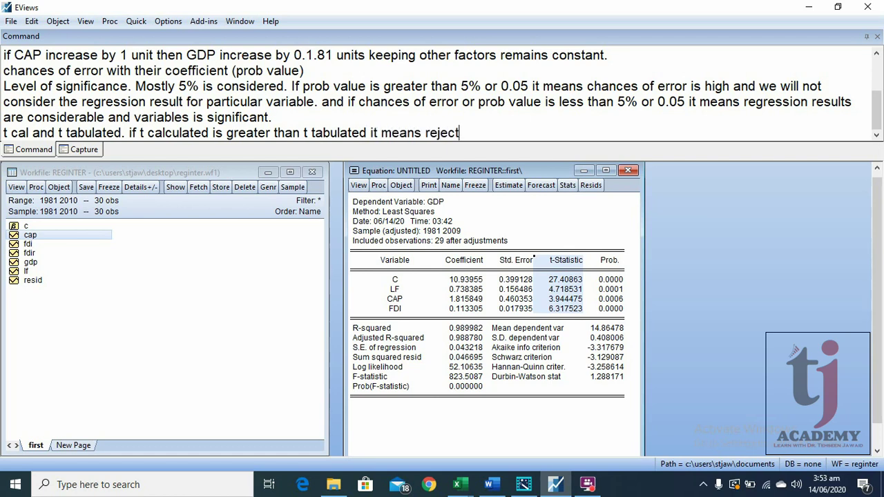
{"action": "type", "text": "Ho and variable "}
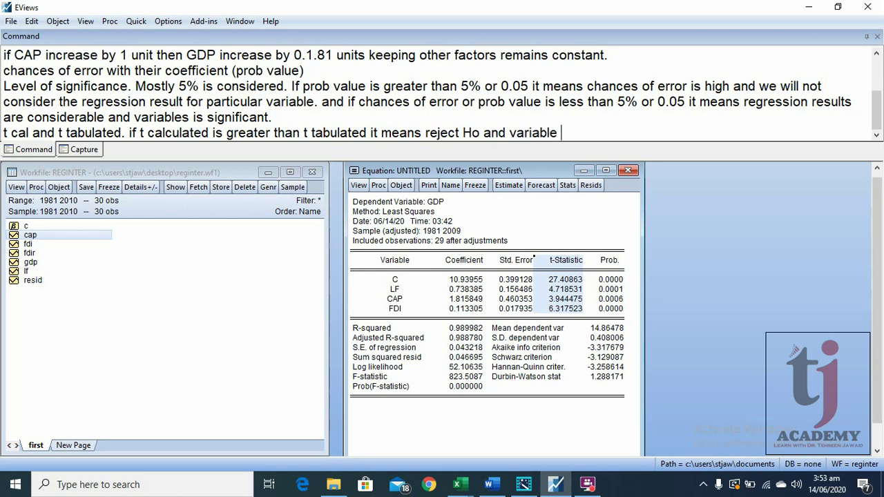
{"action": "type", "text": "is significant"}
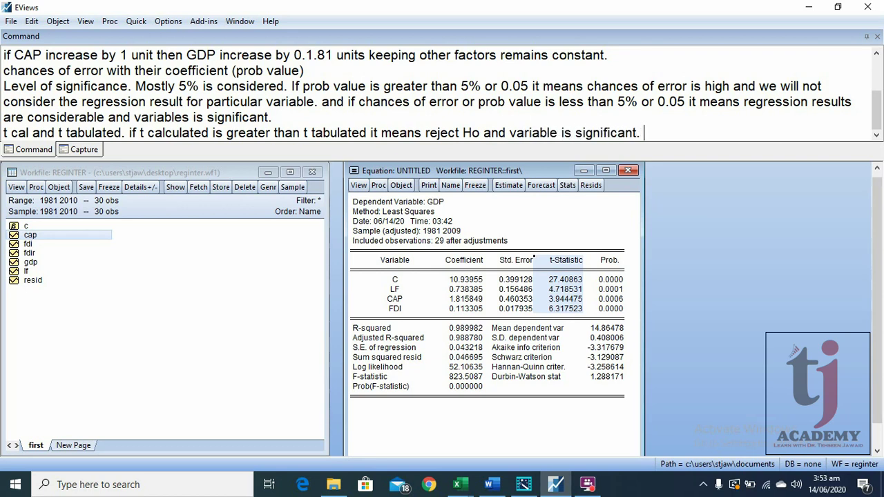
{"action": "type", "text": "."}
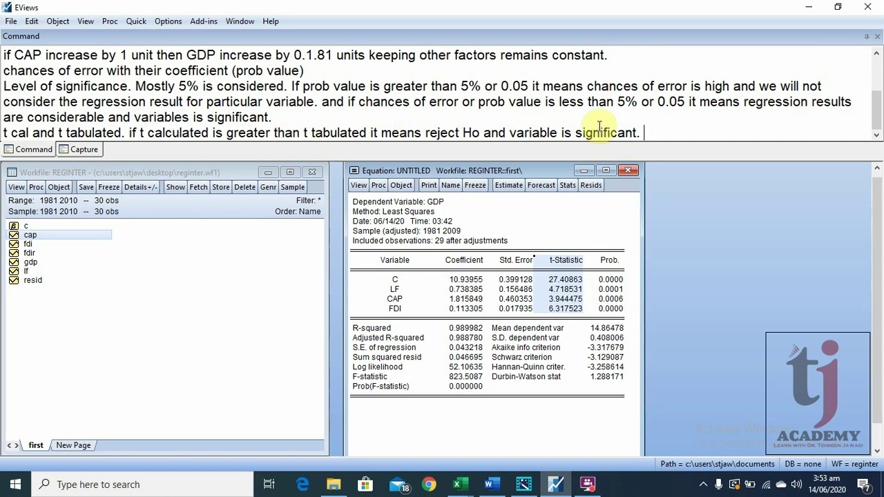
Examine the written t-statistic rule alongside the Prob. and t-Statistic values of LF, CAP and FDI, highlighting the relevant entries
{"action": "left_click_drag", "start_coordinate": [645, 134], "coordinate": [3, 138]}
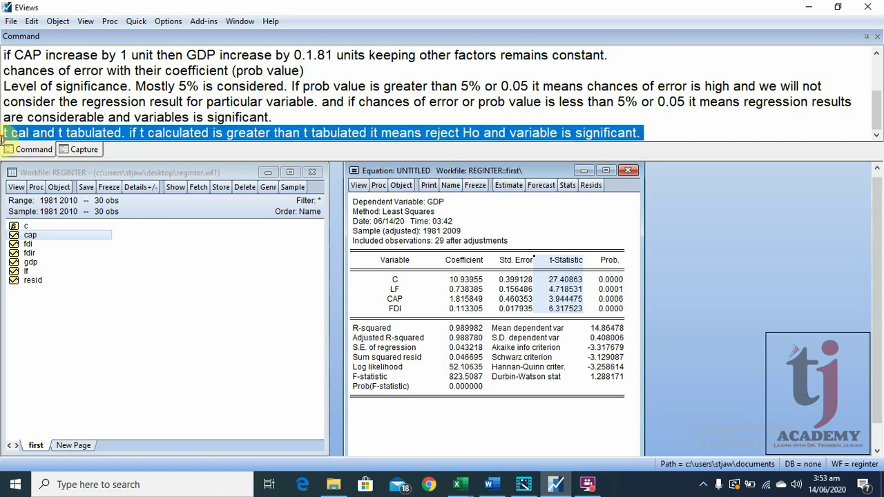
{"action": "left_click", "coordinate": [607, 261]}
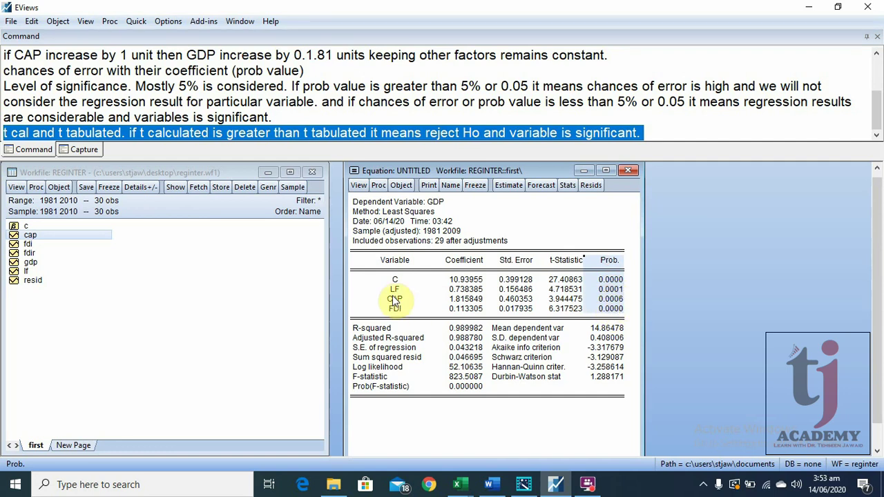
{"action": "left_click", "coordinate": [611, 299]}
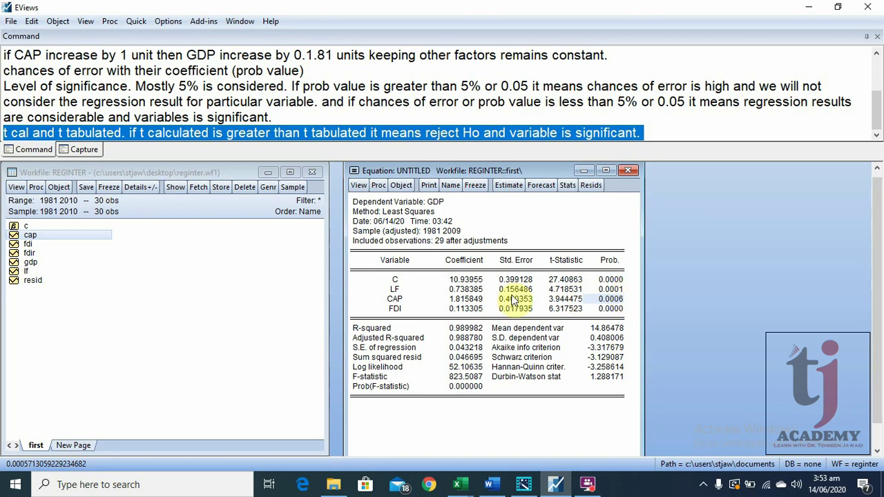
{"action": "left_click_drag", "start_coordinate": [612, 266], "coordinate": [613, 307]}
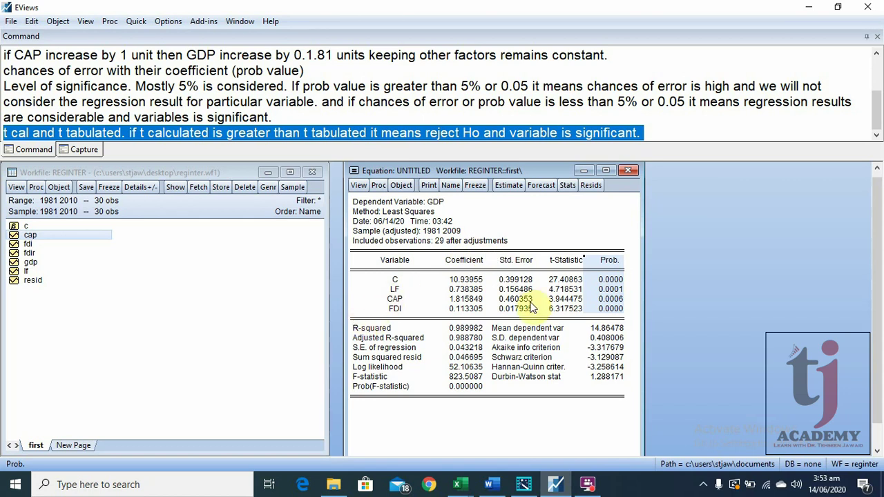
{"action": "left_click", "coordinate": [563, 289]}
{"action": "left_click", "coordinate": [611, 290]}
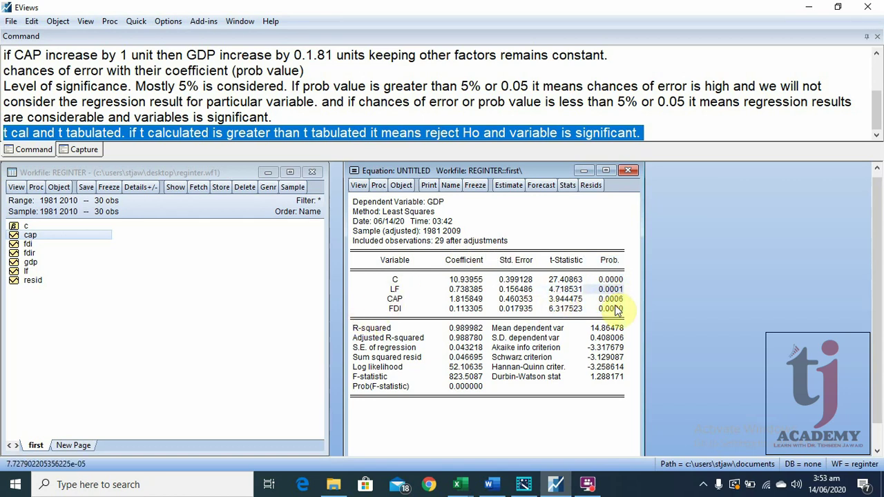
{"action": "left_click", "coordinate": [394, 290]}
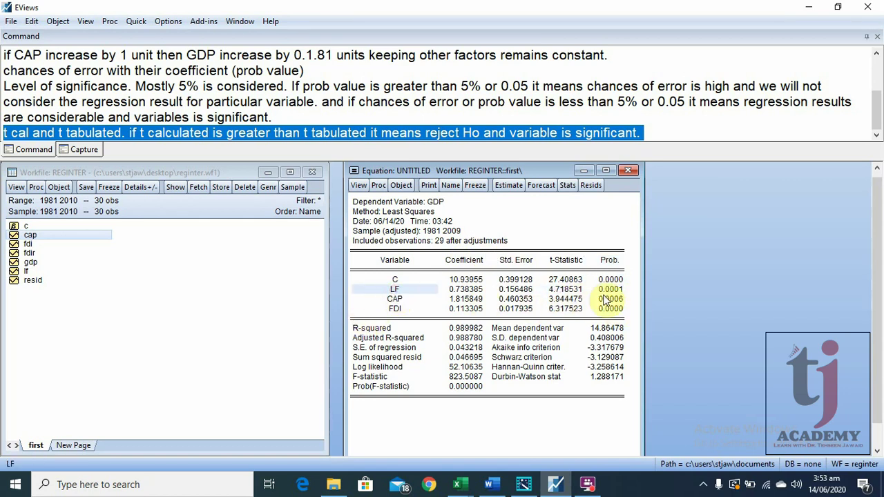
{"action": "left_click", "coordinate": [608, 290]}
{"action": "left_click", "coordinate": [394, 299]}
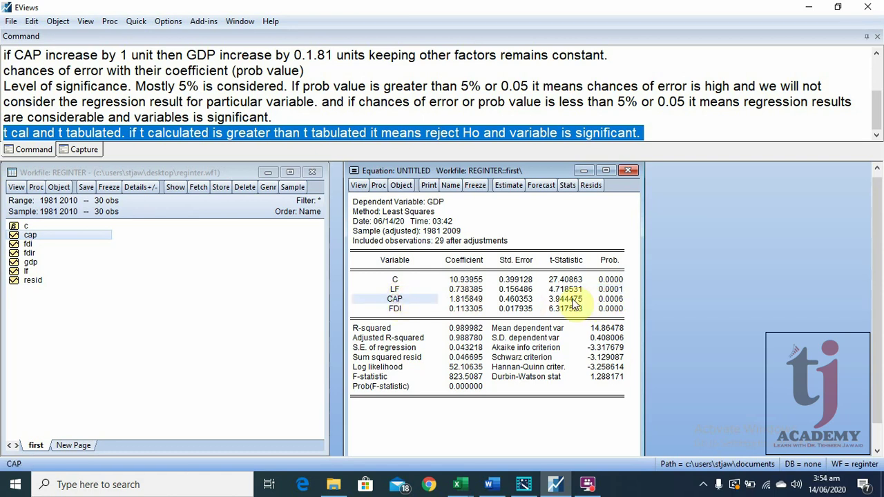
{"action": "left_click", "coordinate": [394, 309]}
{"action": "left_click", "coordinate": [611, 310]}
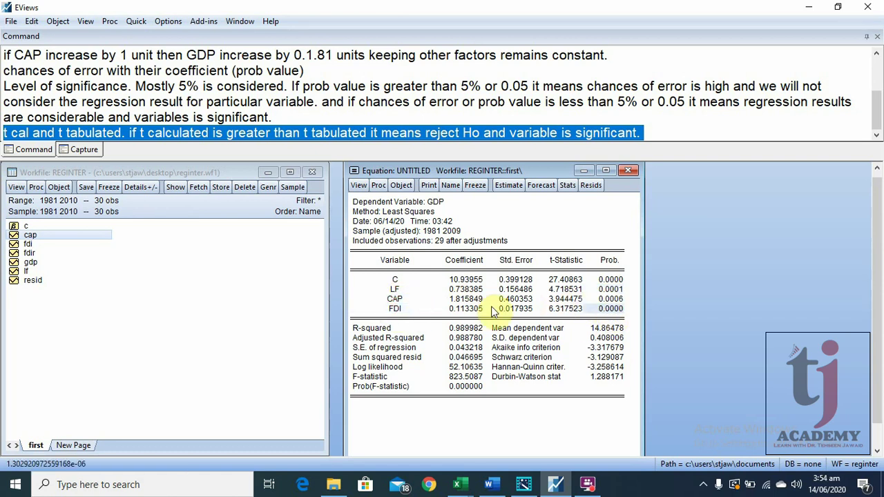
Highlight the F-statistic and Prob(F-statistic) rows and begin a new note line with "F-statistic shows the combime effect"
{"action": "left_click_drag", "start_coordinate": [361, 382], "coordinate": [480, 389]}
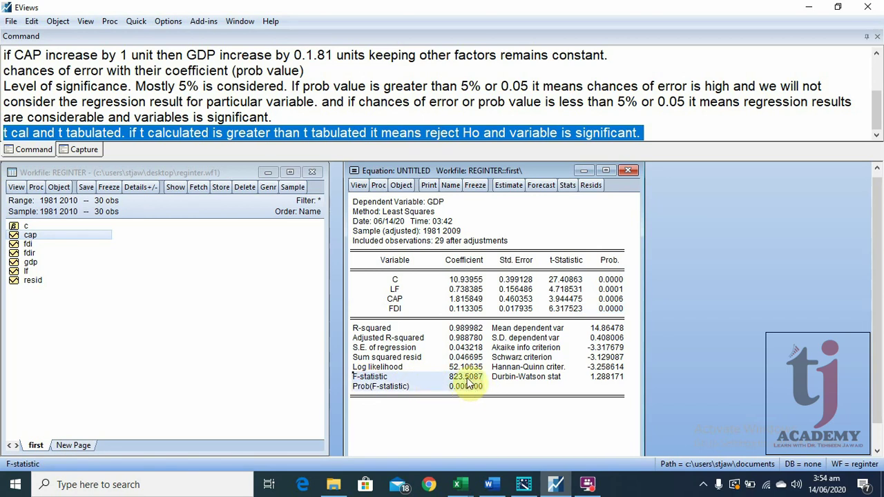
{"action": "left_click", "coordinate": [638, 131]}
{"action": "key", "text": "Return"}
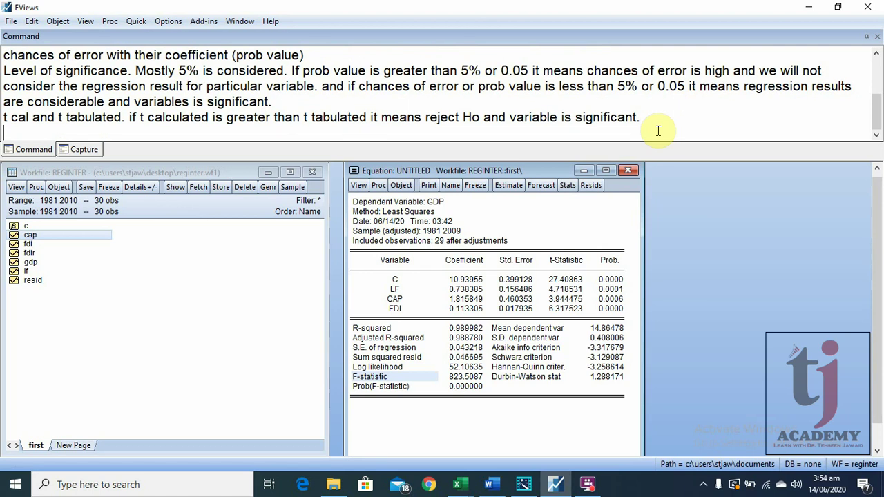
{"action": "type", "text": "F-s"}
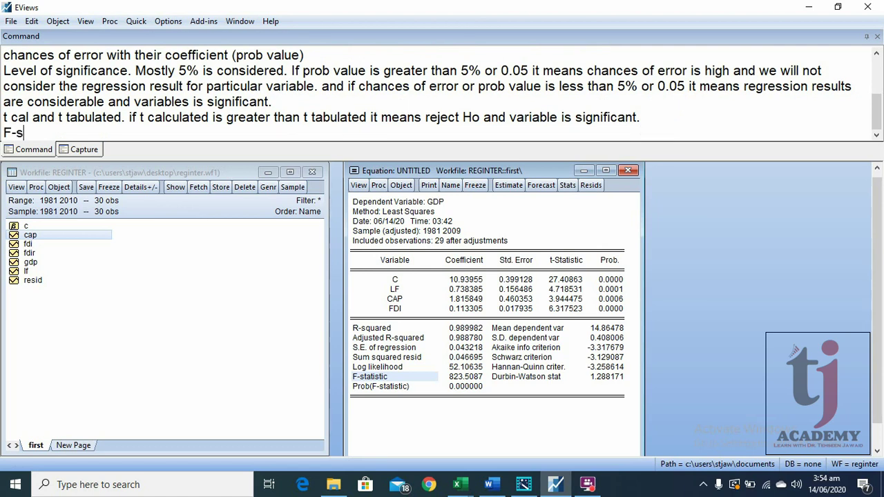
{"action": "type", "text": "tatistics"}
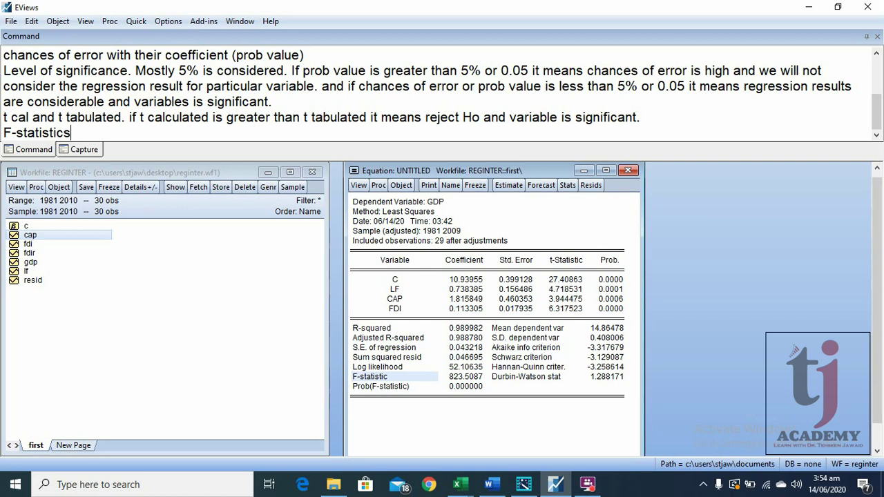
{"action": "key", "text": "BackSpace"}
{"action": "type", "text": "shows the com"}
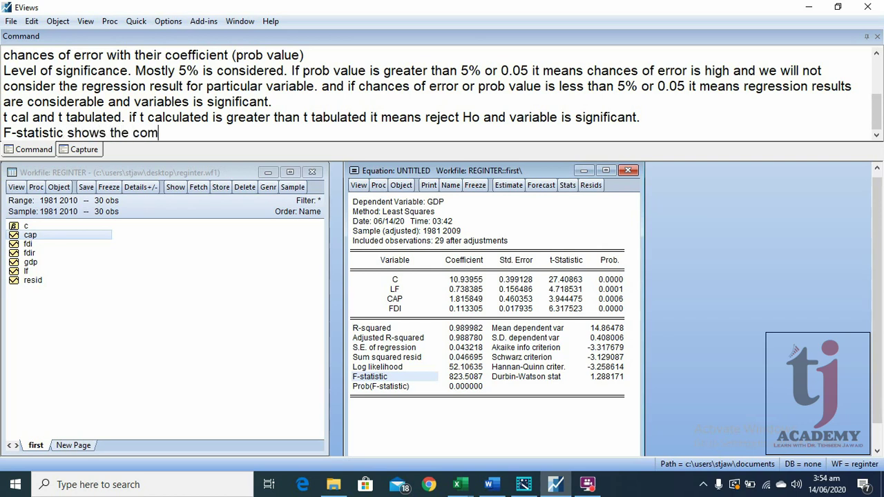
{"action": "type", "text": "bime effect"}
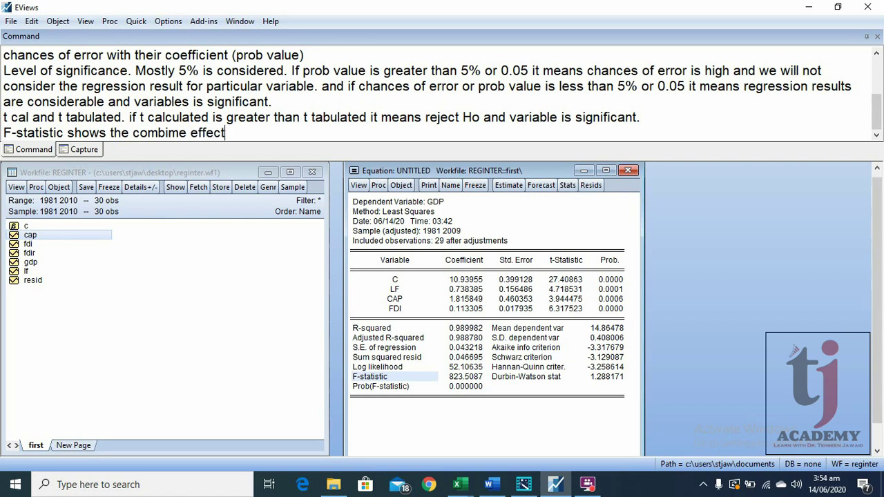
Continue the F-statistic note with "on all independent variable on dependent variable. If prob of"
{"action": "type", "text": " on all independent "}
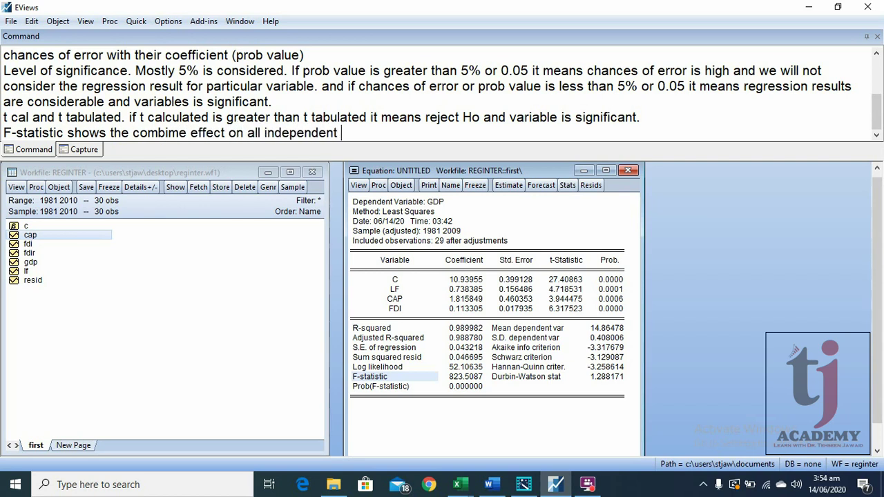
{"action": "type", "text": "variable on depen"}
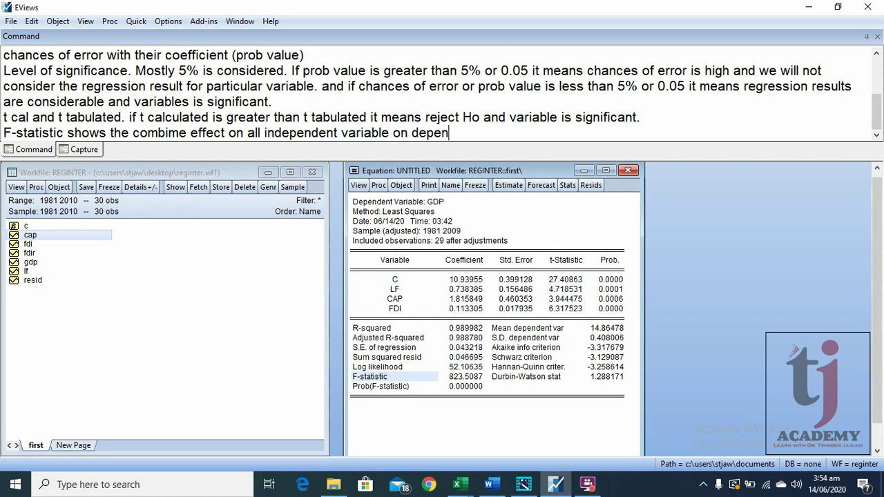
{"action": "type", "text": "dent varia"}
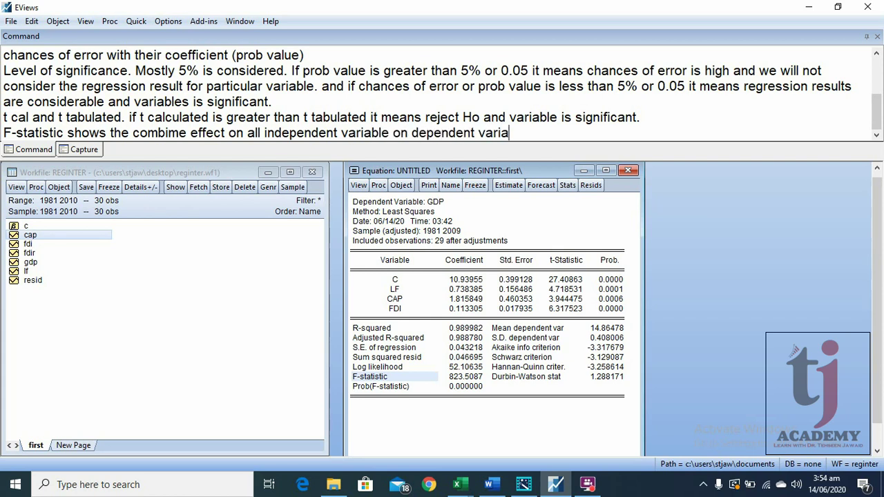
{"action": "type", "text": "ble. If prob of"}
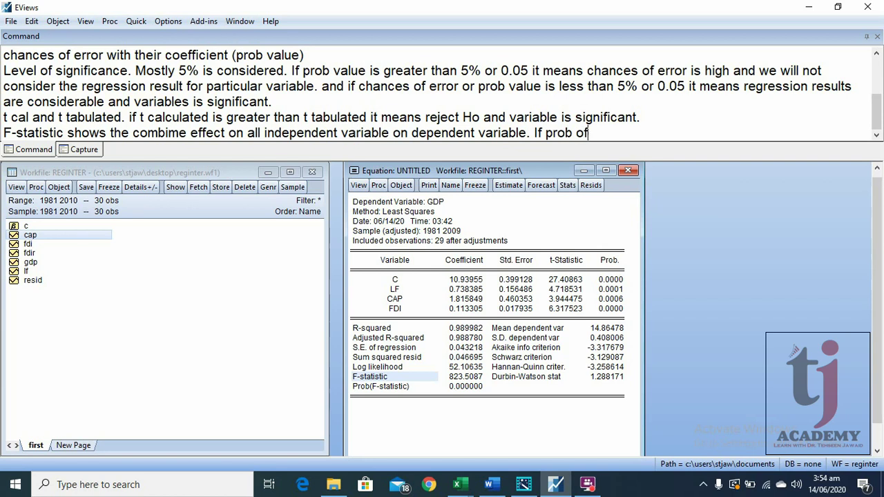
Extend the F-statistic note with "f-stats is greater than 5% or 0.05 it means chances of error is high"
{"action": "type", "text": " f-stats is great"}
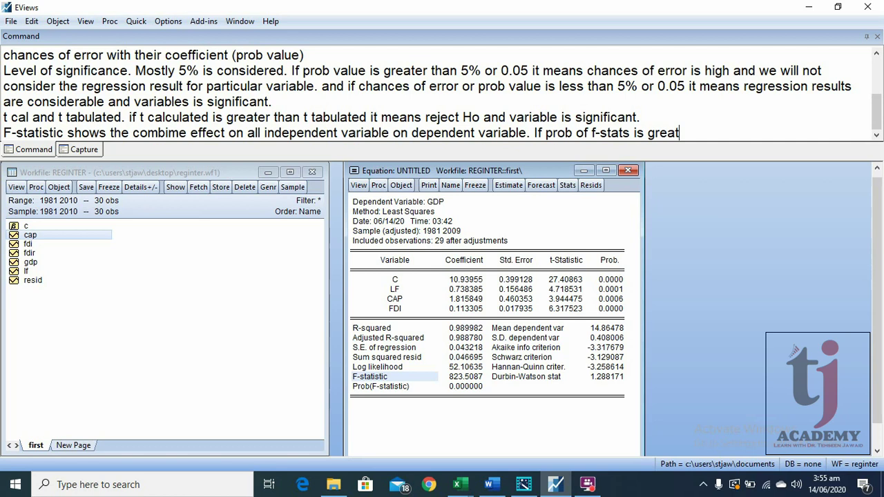
{"action": "type", "text": "er than 5% or 0.05"}
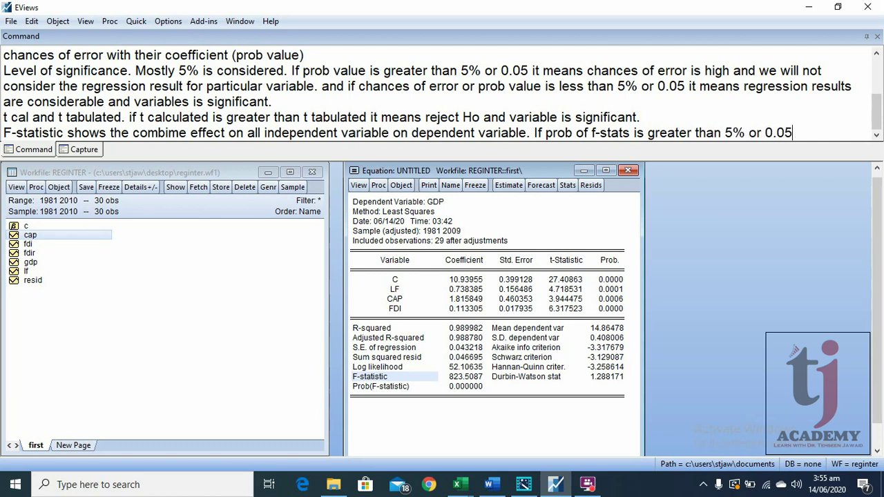
{"action": "type", "text": " it means chances "}
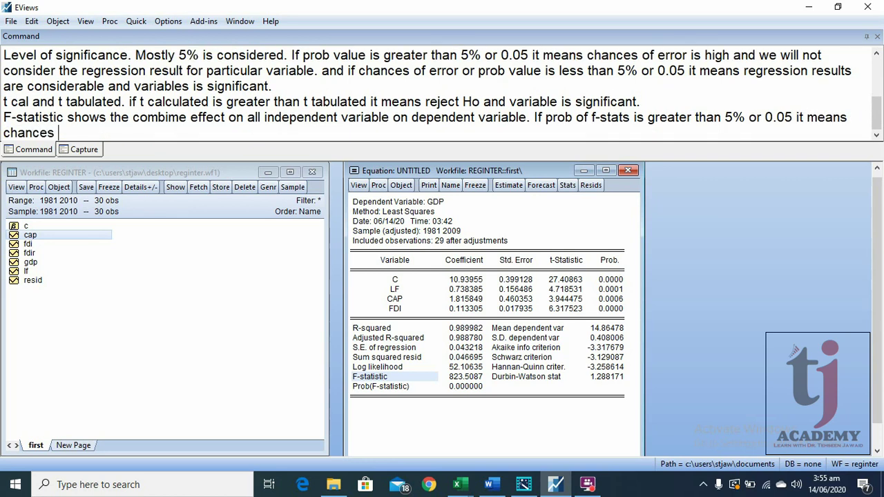
{"action": "type", "text": "of error is high"}
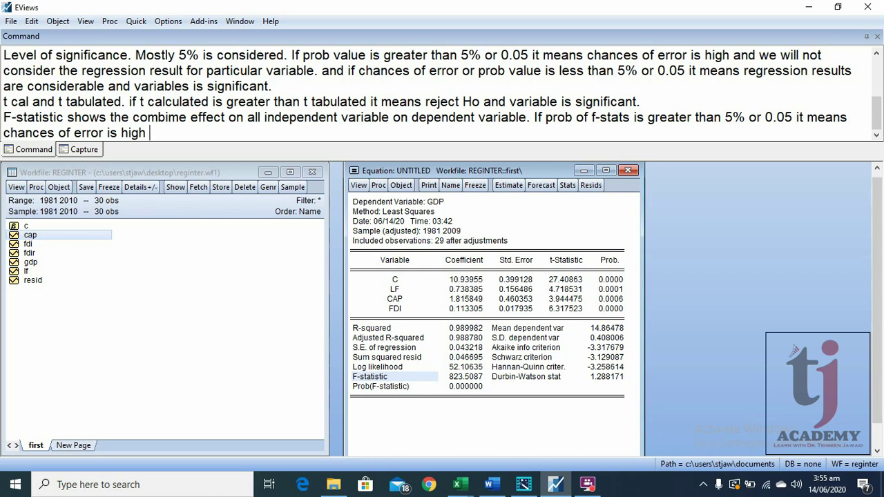
Complete the high-probability sentence with "and we can conclude that combime effect is insignificant"
{"action": "type", "text": " and we can conclu"}
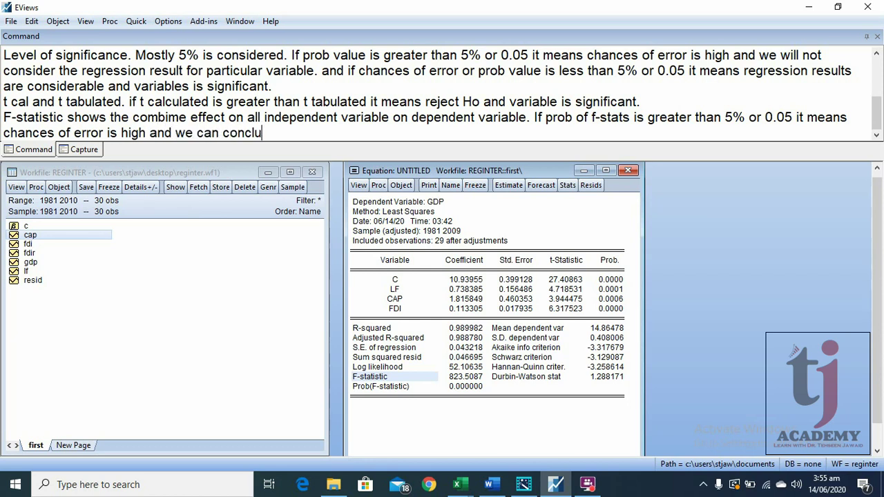
{"action": "type", "text": "de that combime"}
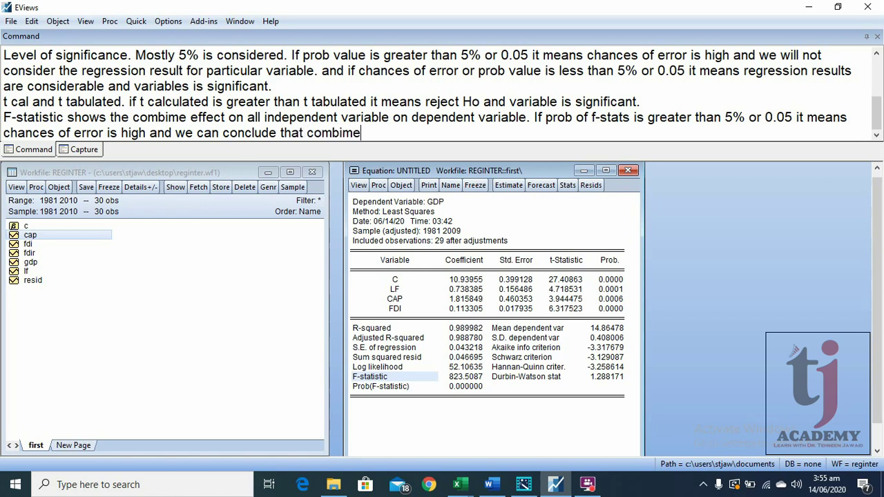
{"action": "type", "text": " effect is i"}
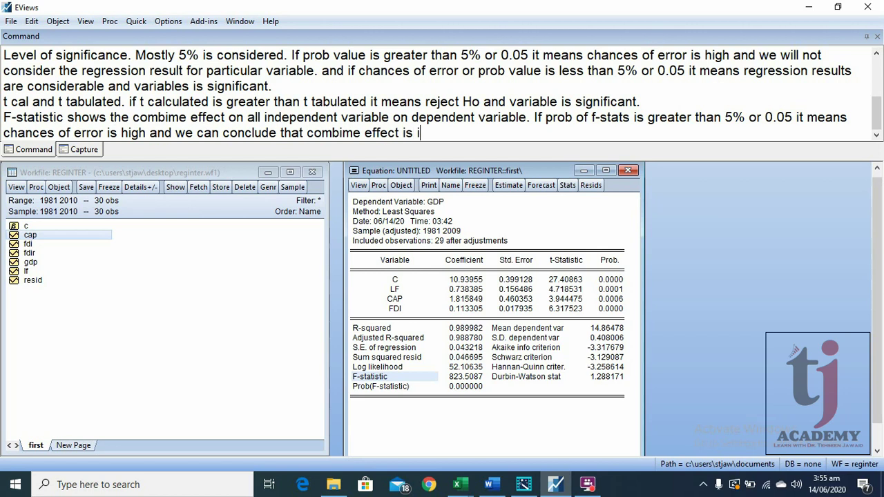
{"action": "type", "text": "nsignificant"}
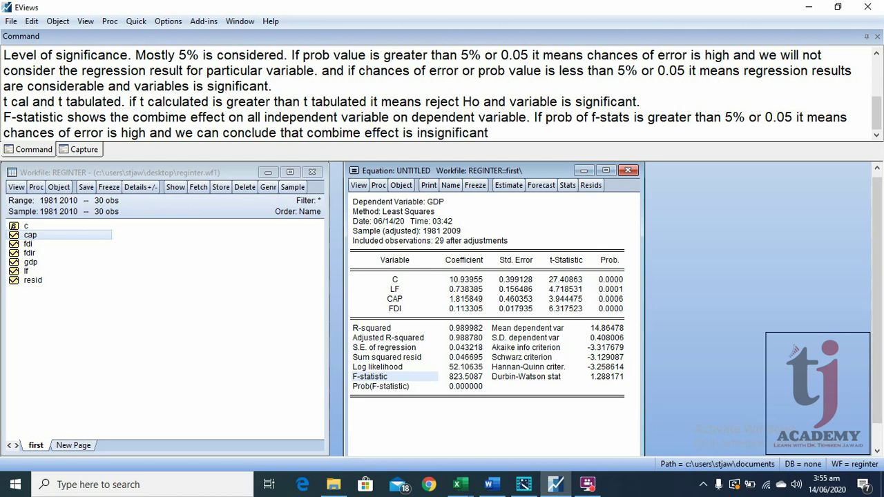
Add the opposite case to the F-statistic note: ". on th other hand, if prob value (f-stats) is less than 5% or 0.05"
{"action": "type", "text": ". on th other hand, if"}
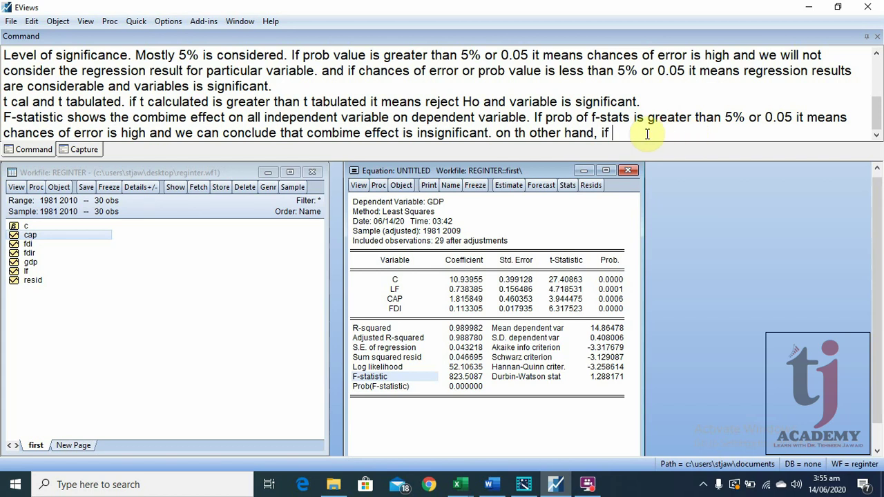
{"action": "type", "text": "prob"}
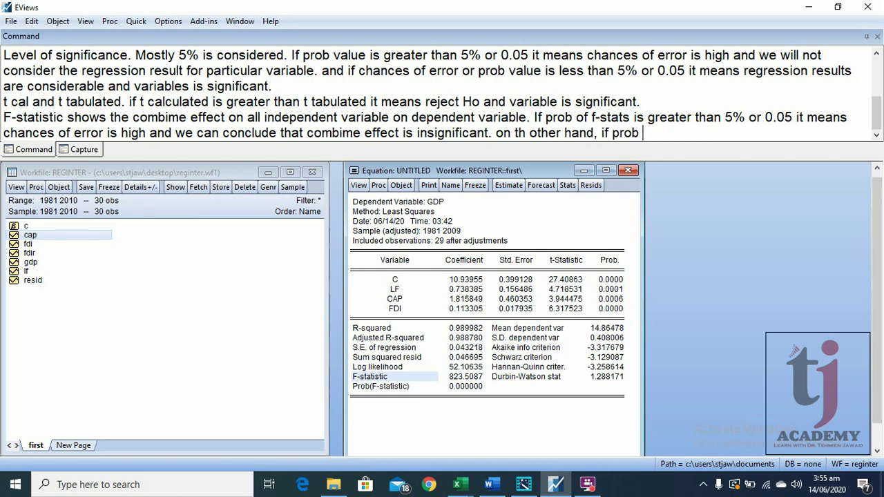
{"action": "type", "text": " value ()f-st"}
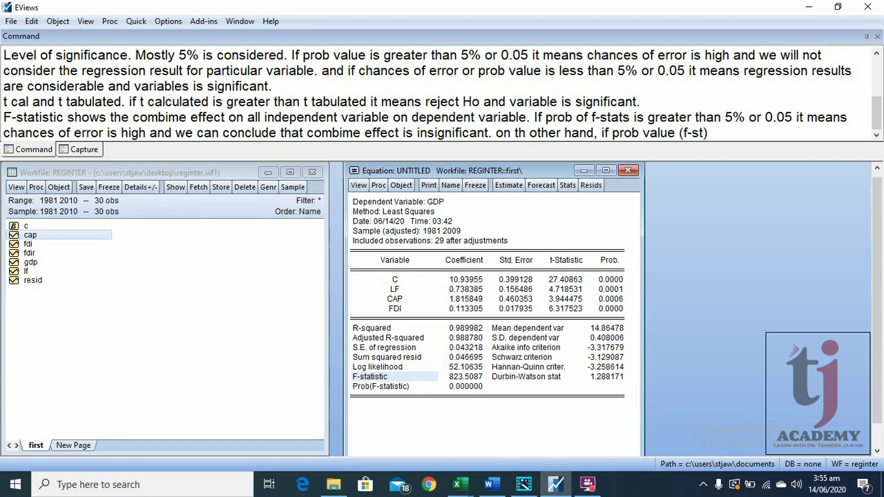
{"action": "type", "text": "ats"}
{"action": "type", "text": " is less than"}
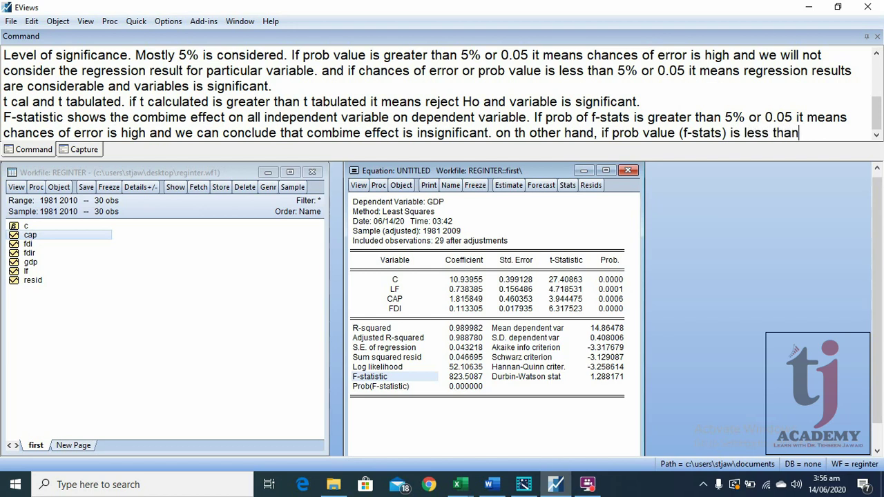
{"action": "type", "text": " 5% or 0.05"}
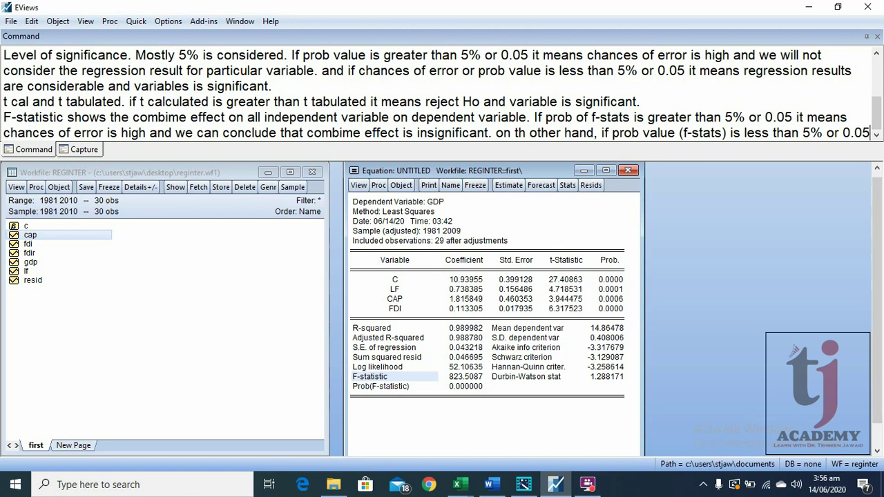
Finish the F-statistic note with "it means combine effect is significant or considerable."
{"action": "type", "text": " it means"}
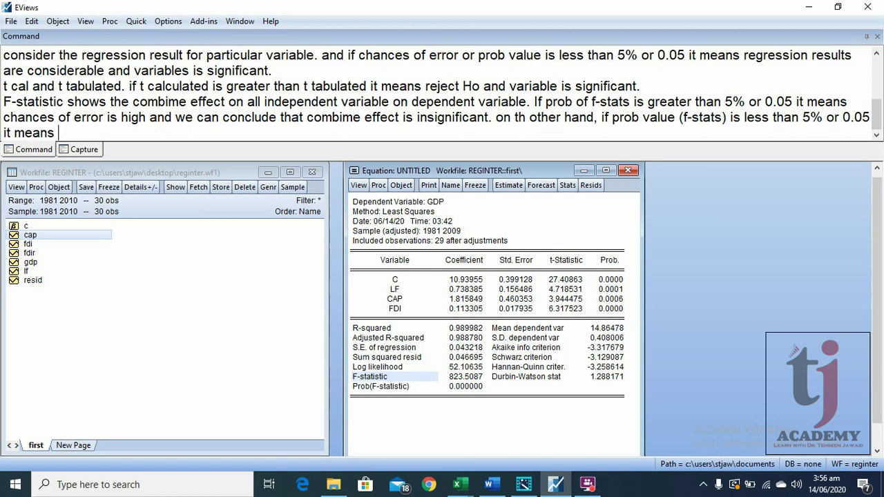
{"action": "type", "text": " combine effect is "}
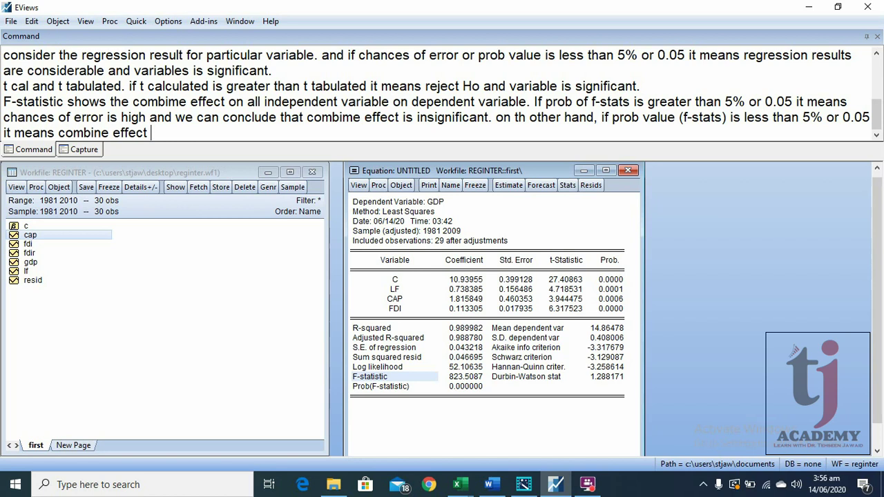
{"action": "type", "text": "significant o"}
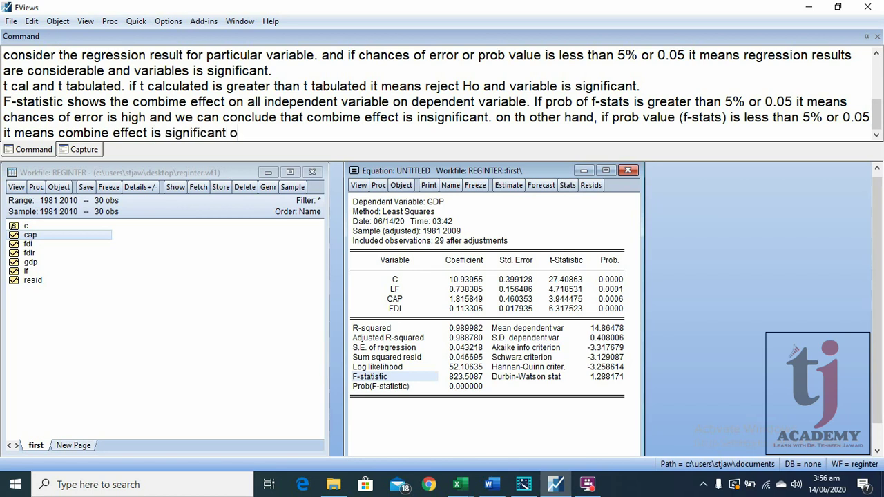
{"action": "type", "text": "r consider"}
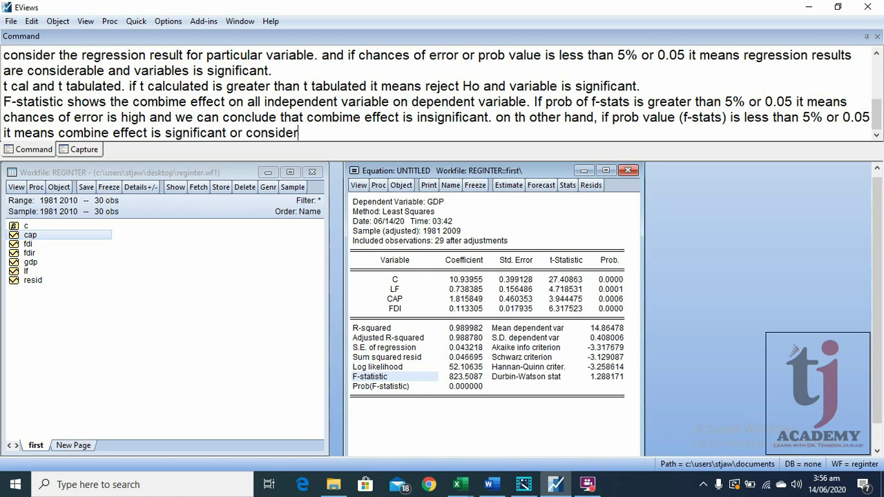
{"action": "type", "text": "abk"}
{"action": "type", "text": "e."}
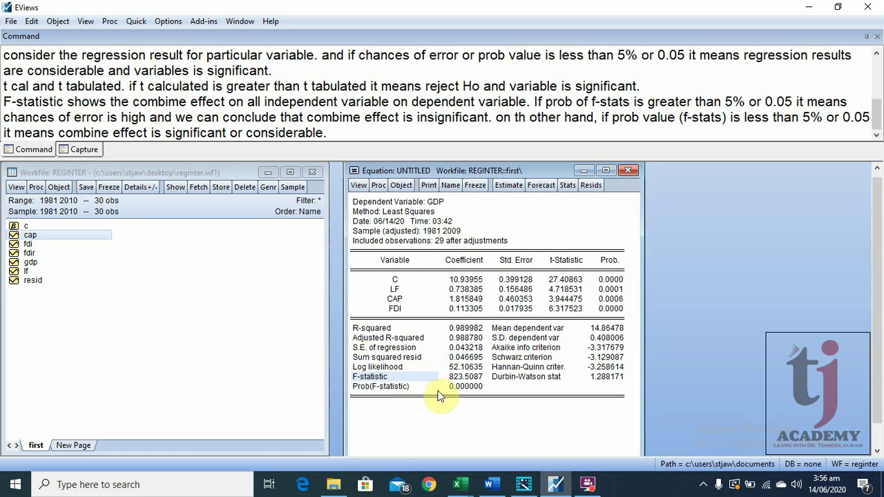
Highlight the Prob(F-statistic) row, the LF, CAP and FDI names and the Dependent Variable line, and start a new note line
{"action": "left_click", "coordinate": [376, 387]}
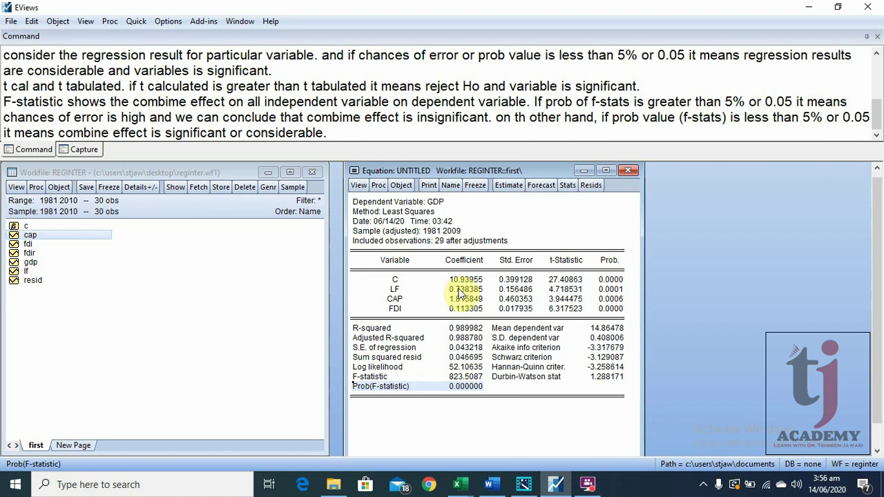
{"action": "left_click_drag", "start_coordinate": [395, 289], "coordinate": [396, 314]}
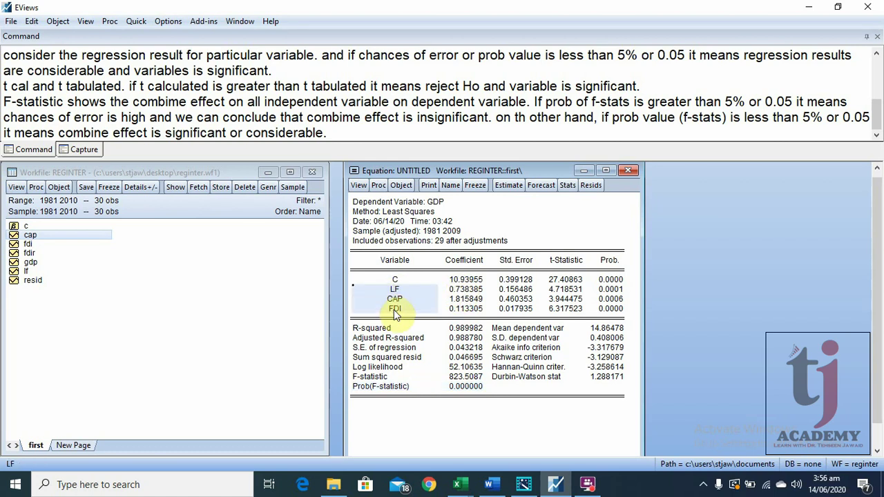
{"action": "left_click", "coordinate": [438, 204]}
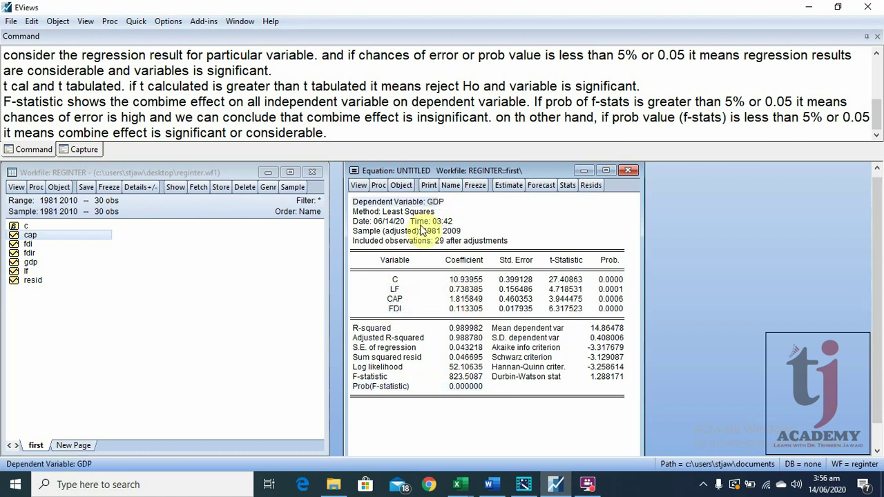
{"action": "left_click", "coordinate": [335, 131]}
{"action": "key", "text": "Return"}
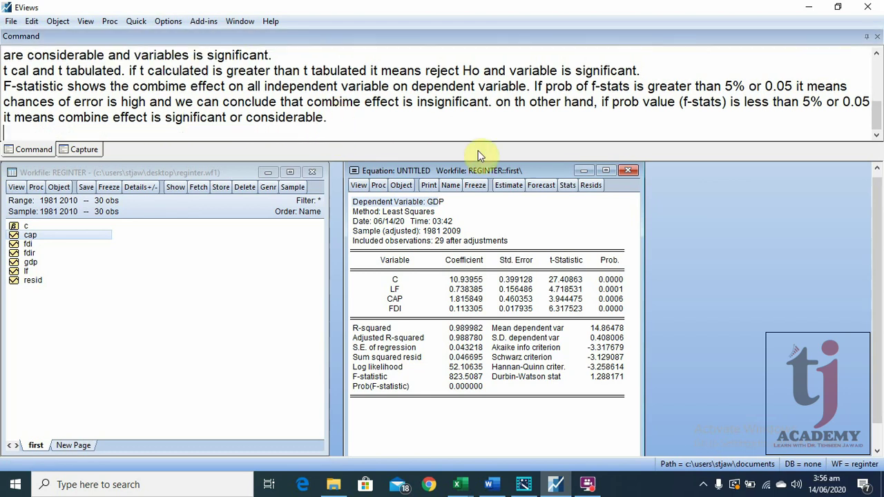
Examine the R-squared and Adjusted R-squared rows and the independent variables LF, CAP and FDI by highlighting them in the regression output
{"action": "left_click", "coordinate": [366, 331]}
{"action": "left_click_drag", "start_coordinate": [366, 333], "coordinate": [484, 338]}
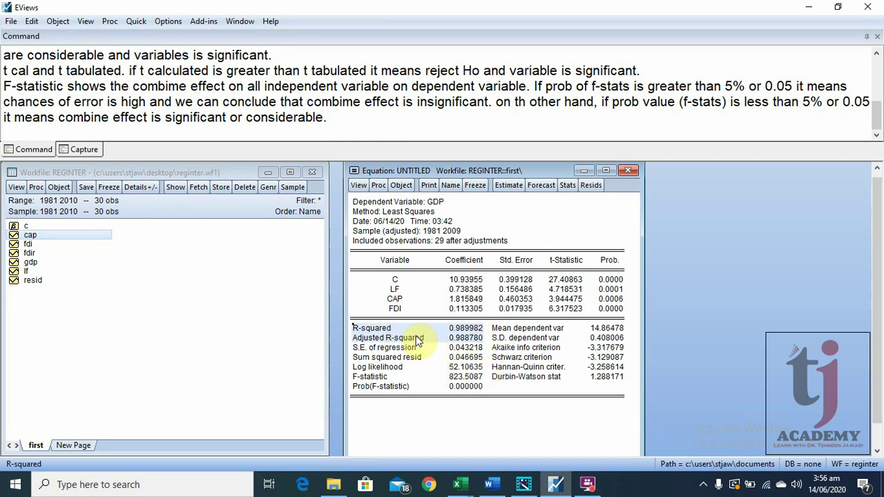
{"action": "left_click", "coordinate": [397, 330]}
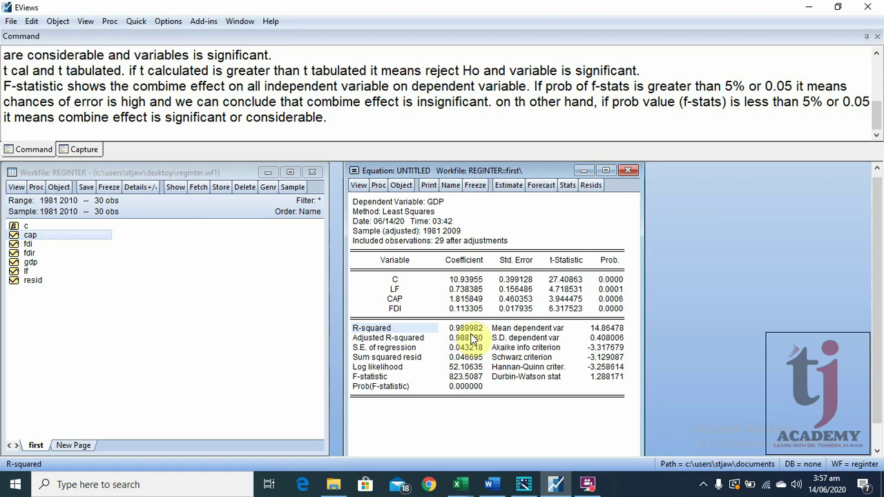
{"action": "left_click_drag", "start_coordinate": [394, 289], "coordinate": [399, 312]}
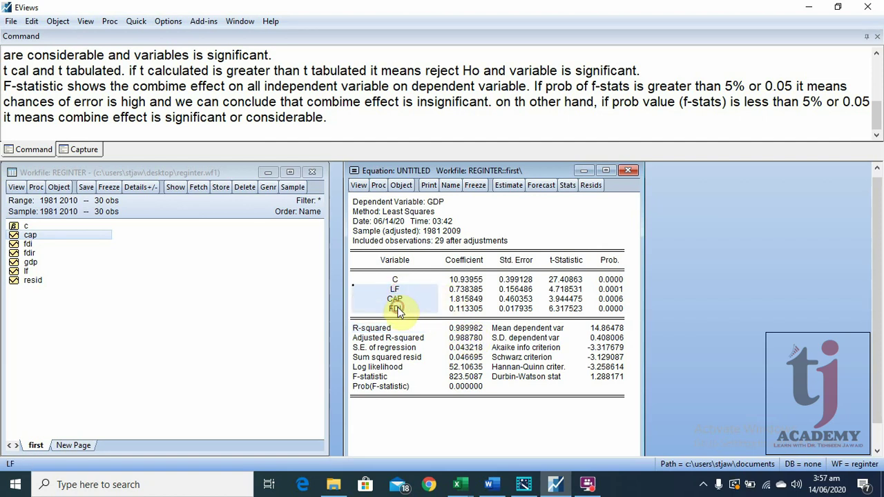
Write the R-squared interpretation "Independent variables will forecast 98.99 percent true value of dependent variable" below the F-statistic note
{"action": "left_click", "coordinate": [335, 119]}
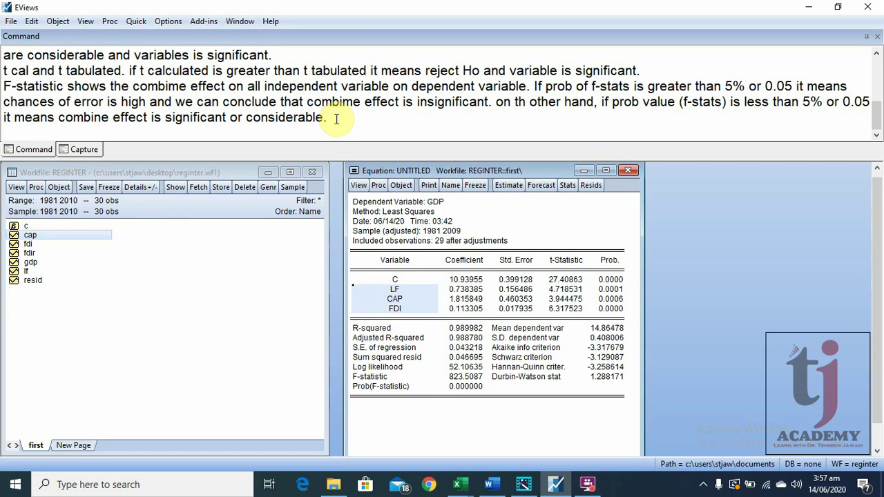
{"action": "key", "text": "Return"}
{"action": "type", "text": "Independent"}
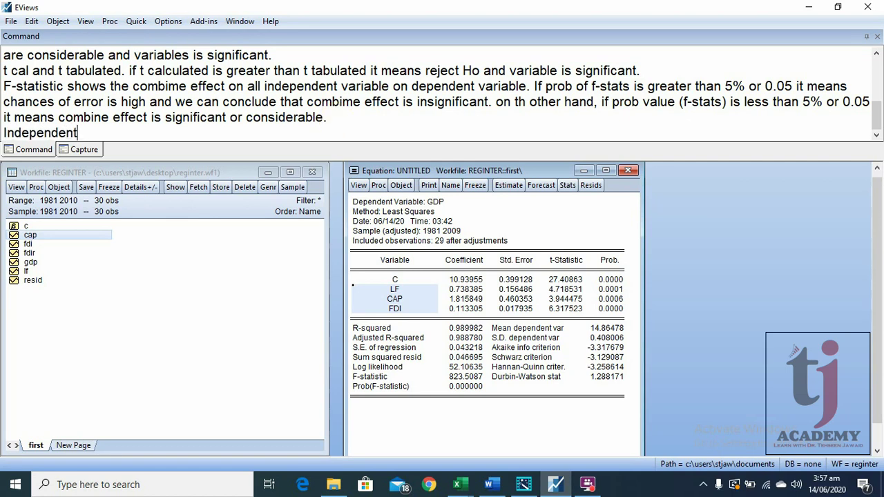
{"action": "type", "text": " variables will fore"}
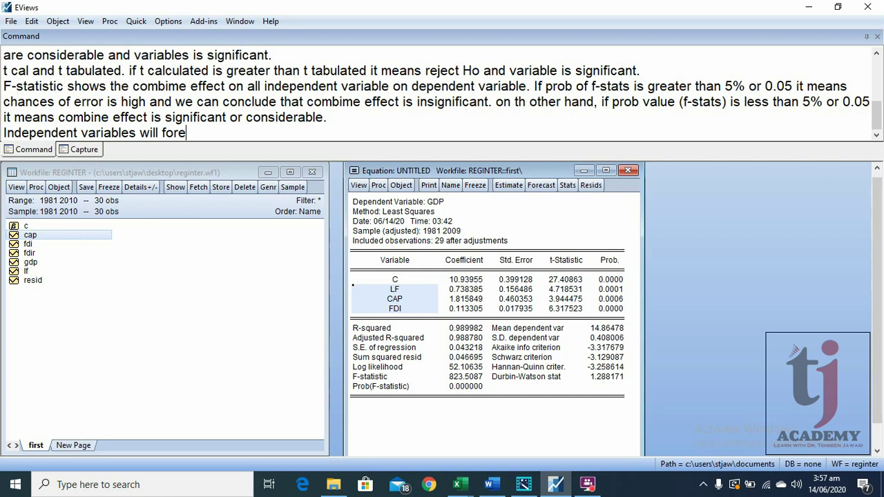
{"action": "type", "text": "cast 98.99 percent "}
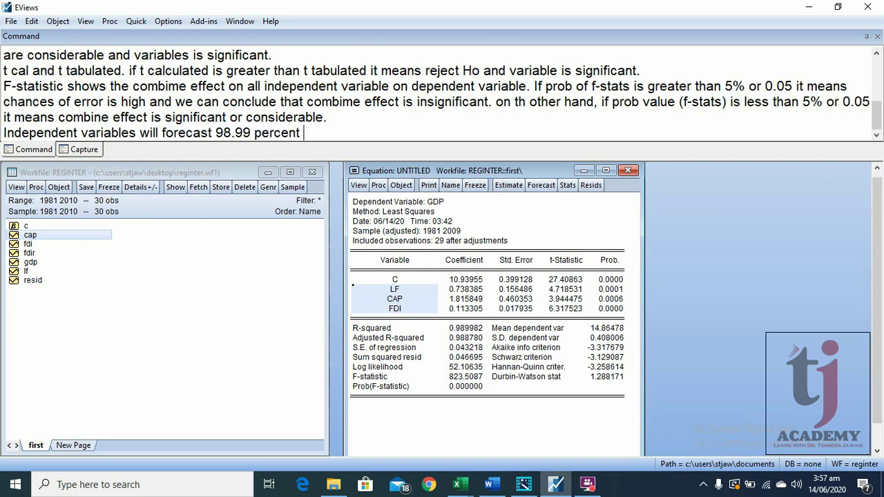
{"action": "type", "text": "true value of dependent"}
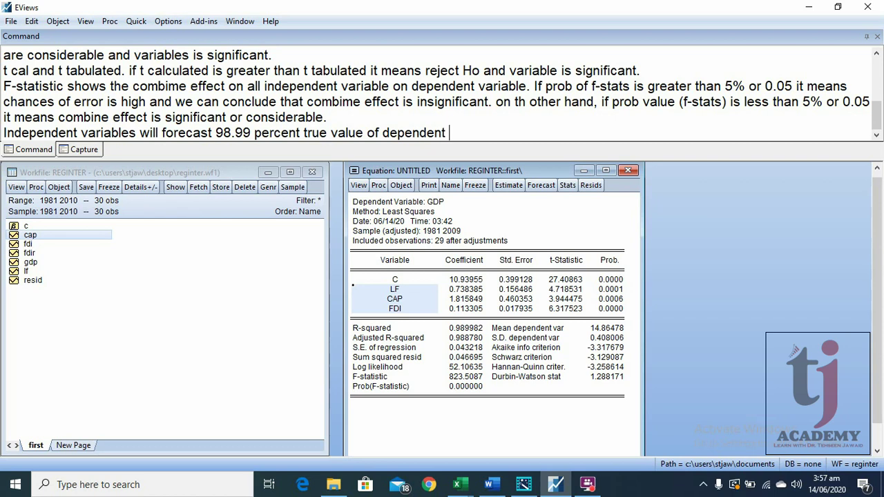
{"action": "type", "text": " variable o"}
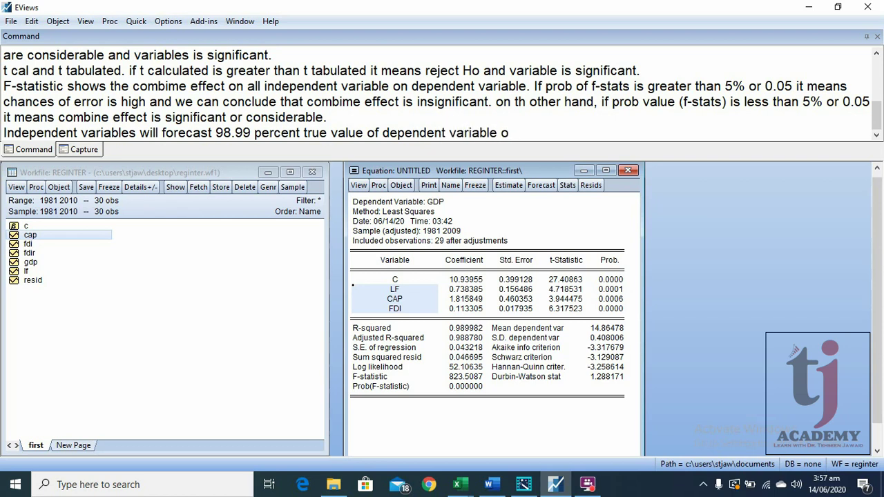
{"action": "key", "text": "BackSpace"}
{"action": "key", "text": "BackSpace"}
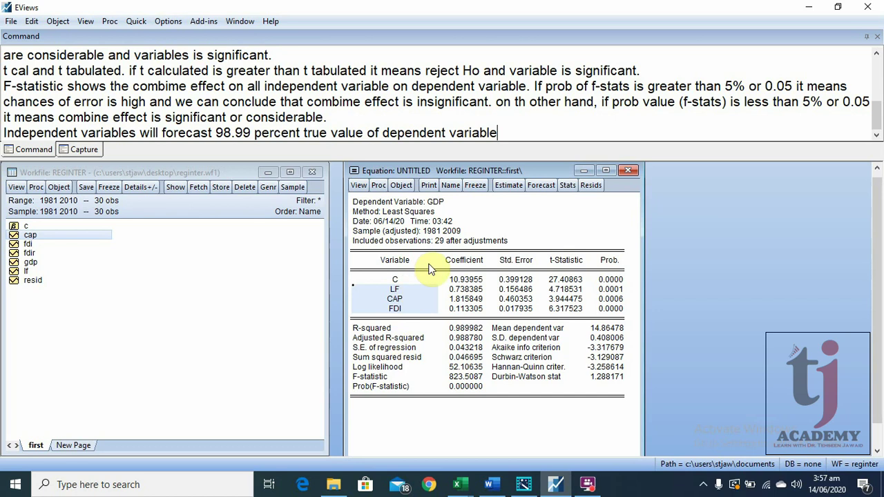
Select the entire regression output, from the Dependent Variable line through the Prob(F-statistic) row
{"action": "left_click_drag", "start_coordinate": [394, 199], "coordinate": [623, 399]}
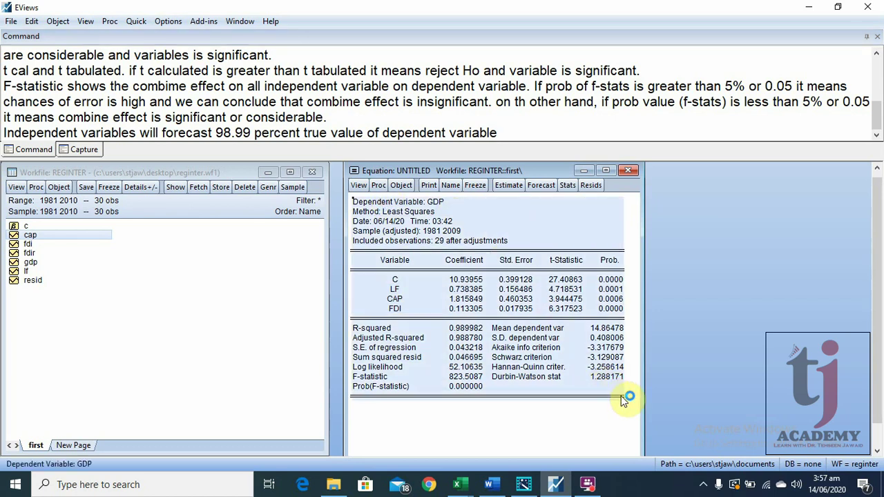